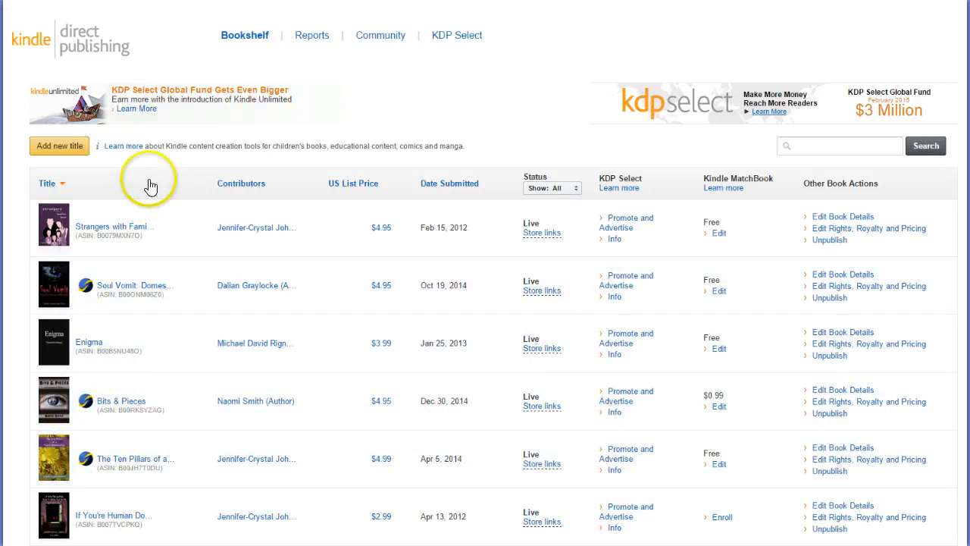
- Start a new title from the bookshelf and enroll the book in KDP Select
left_click(58, 151)
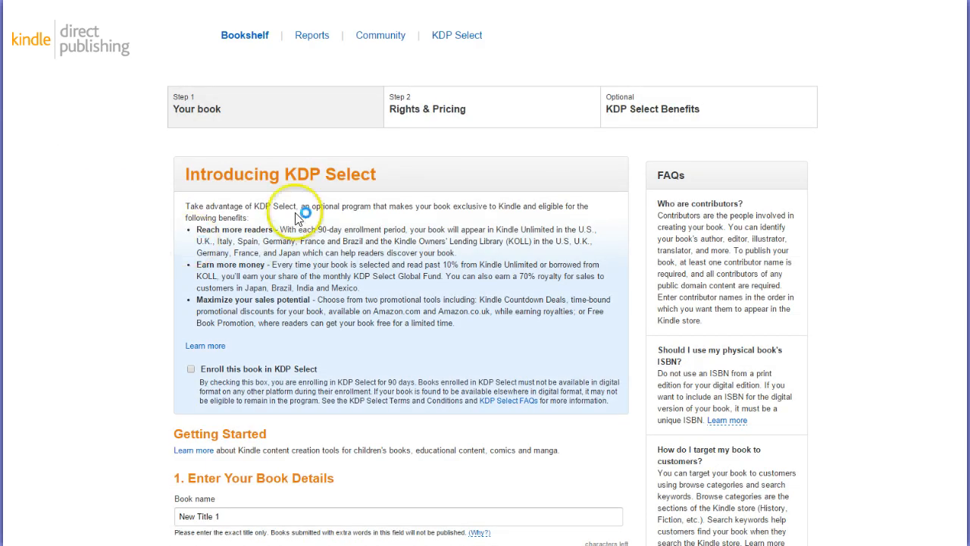
scroll(356, 250, "down", 1)
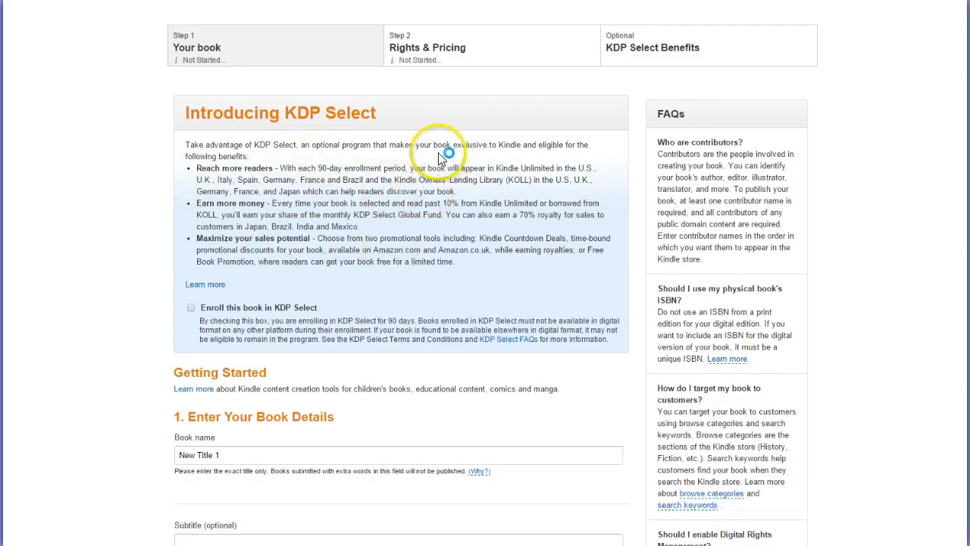
left_click(191, 307)
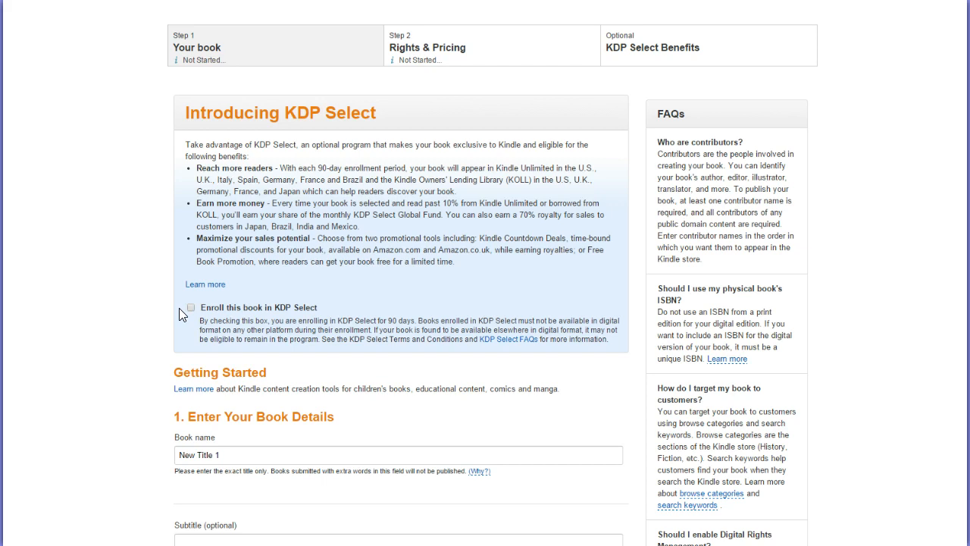
left_click(191, 307)
left_click(191, 307)
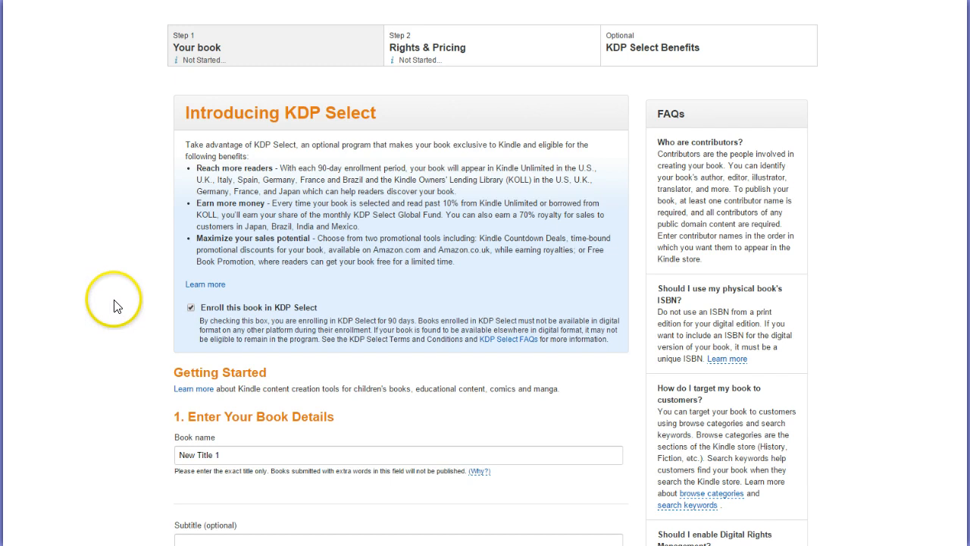
- Name the book "Our Capacity for Evil" and set its publisher to Broken Publications, leaving the subtitle empty
scroll(110, 306, "down", 3)
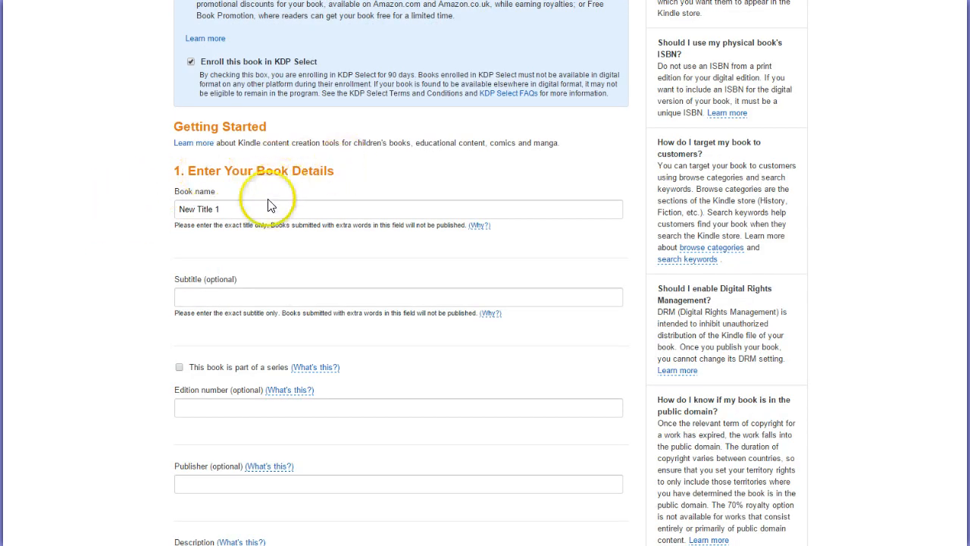
left_click_drag(243, 210, 127, 213)
key("BackSpace")
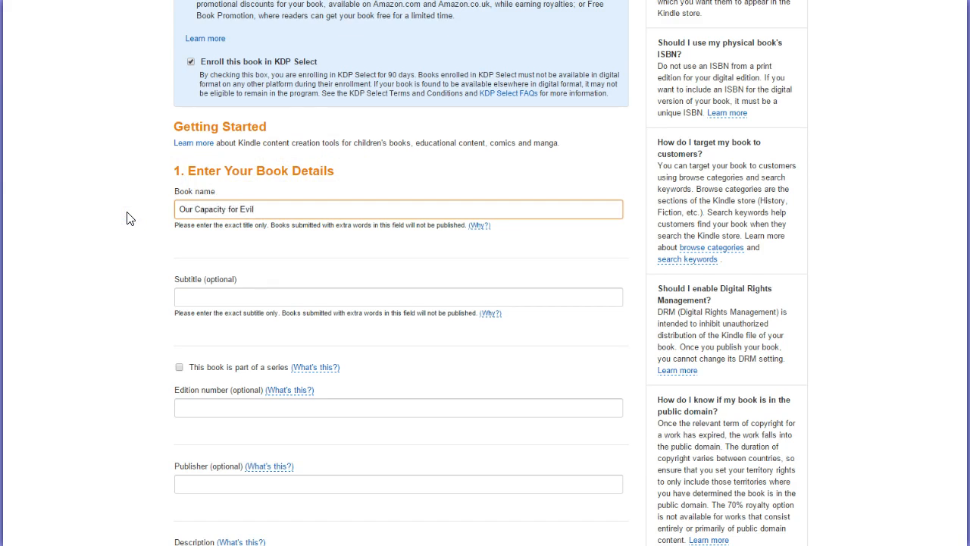
left_click(191, 296)
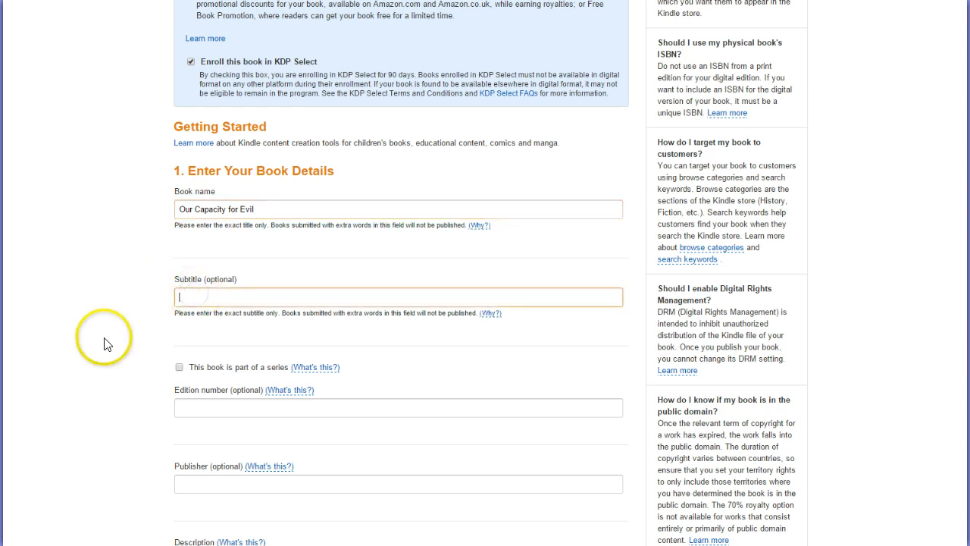
scroll(106, 343, "down", 3)
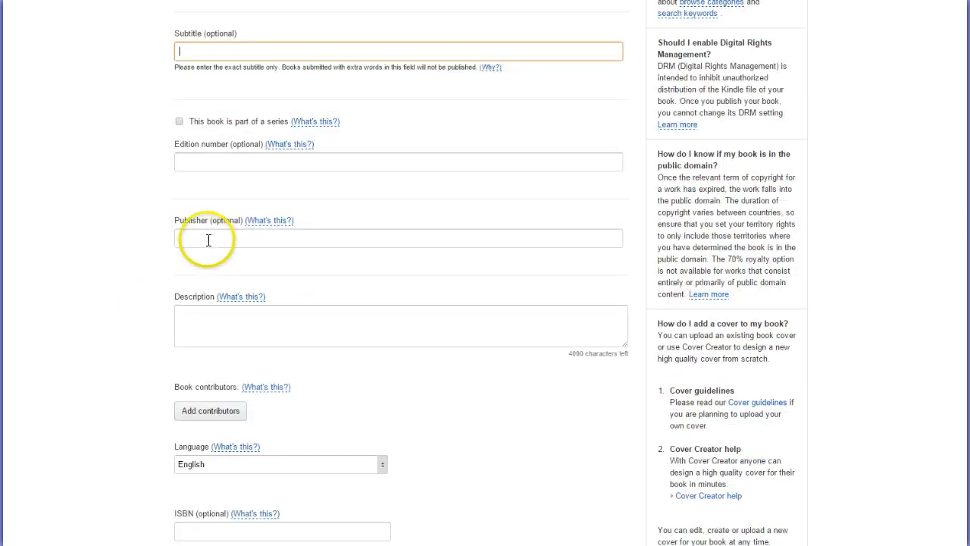
left_click(207, 239)
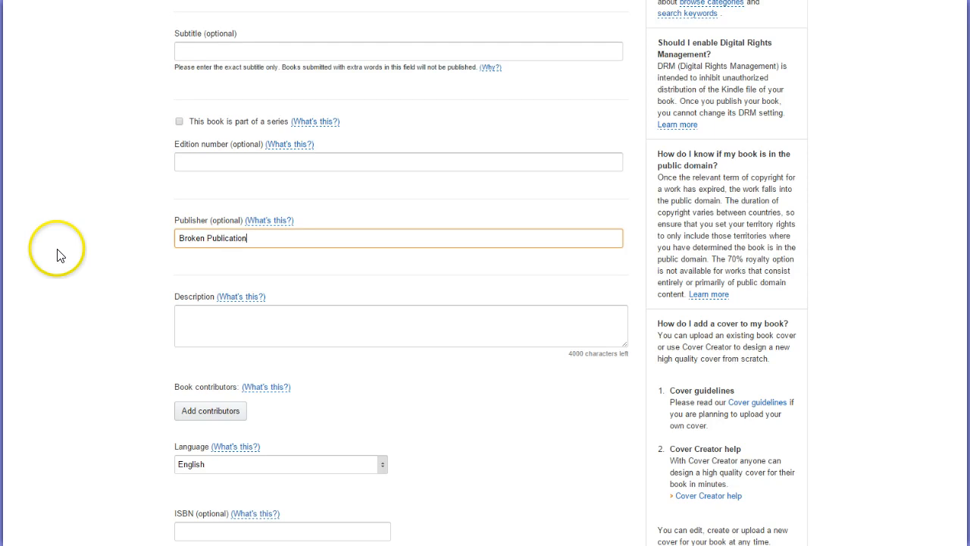
- Copy both blurb paragraphs from the "Our Capacity for Evil Blurb" document in Word and paste them into the book's description
left_click(234, 323)
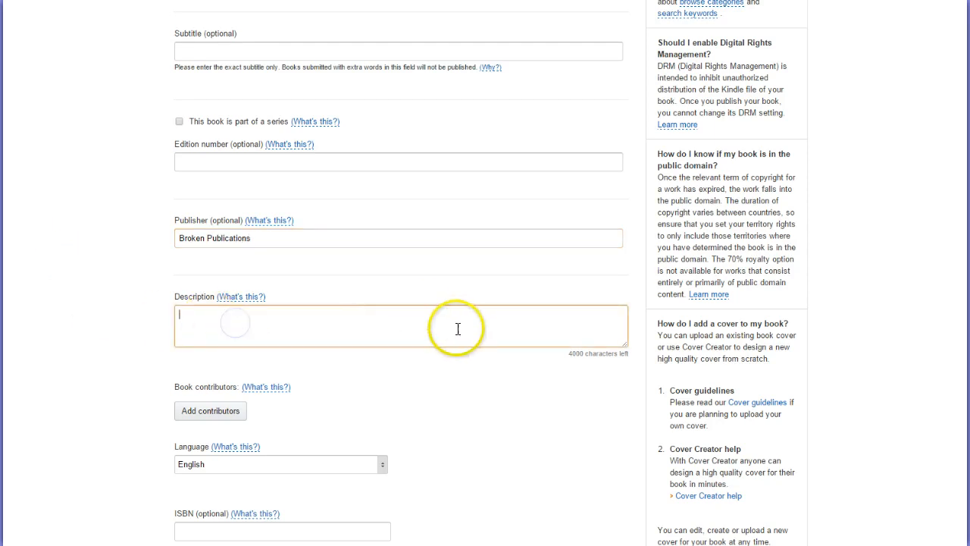
scroll(457, 333, "down", 1)
scroll(455, 334, "down", 1)
key("alt+Tab")
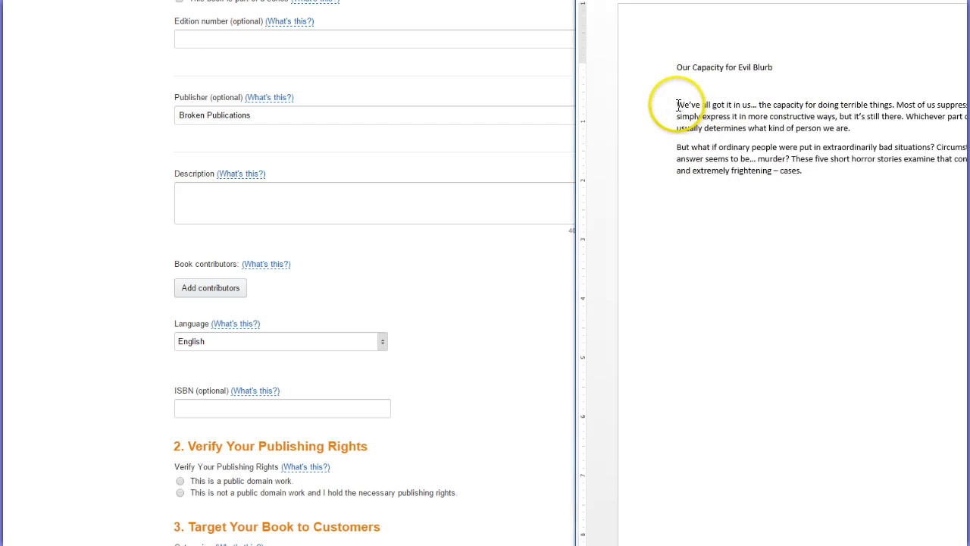
left_click_drag(677, 106, 768, 173)
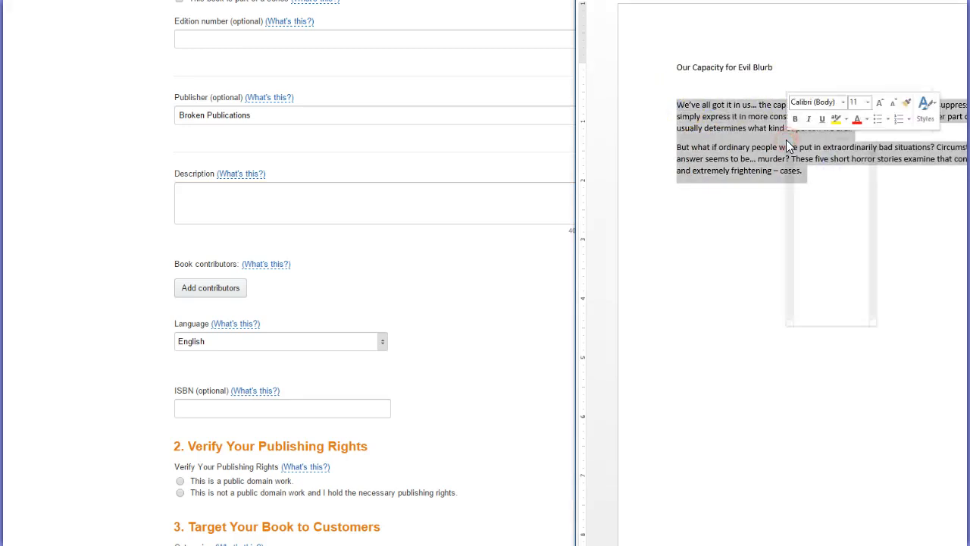
left_click(820, 164)
left_click(217, 199)
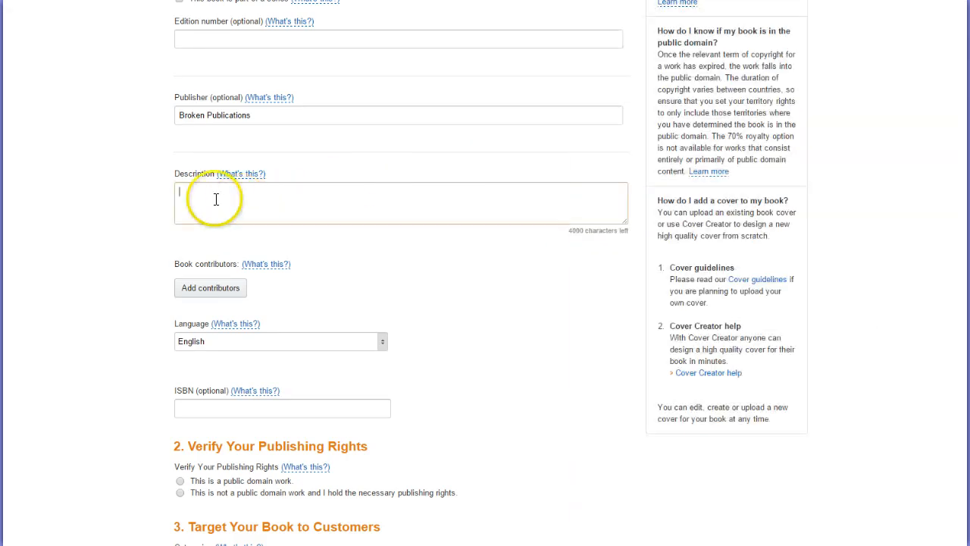
right_click(214, 200)
left_click(261, 272)
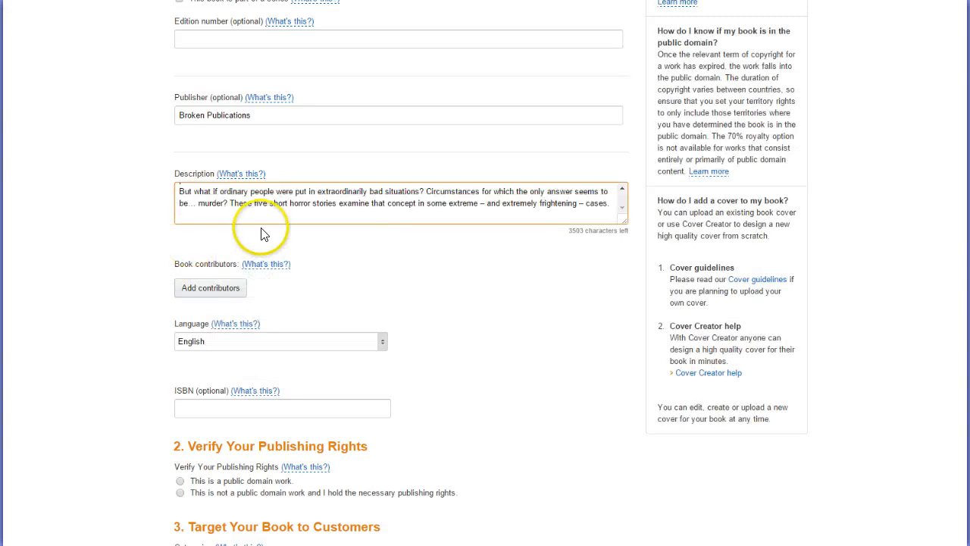
- Remove the trailing line break from the description and insert a blank line between its two paragraphs
key("BackSpace")
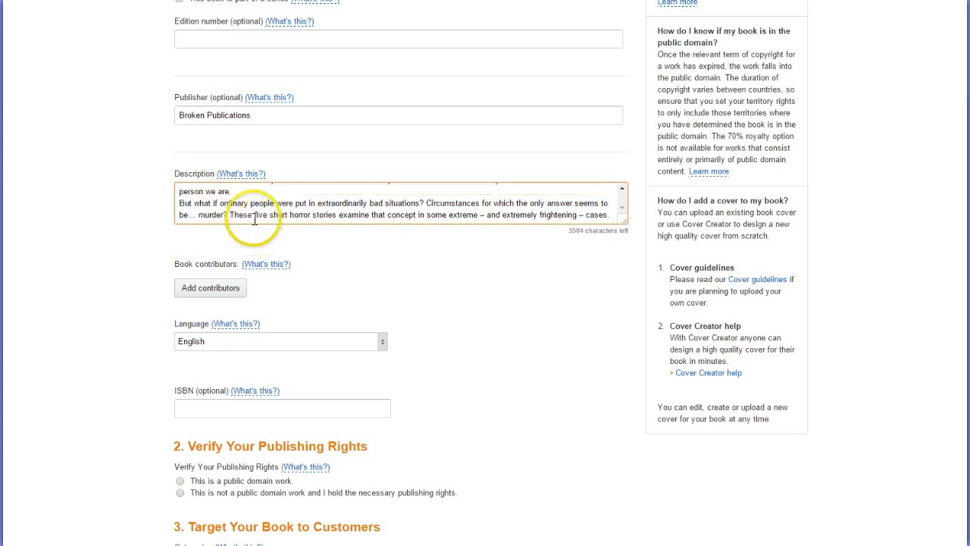
left_click(244, 190)
key("Return")
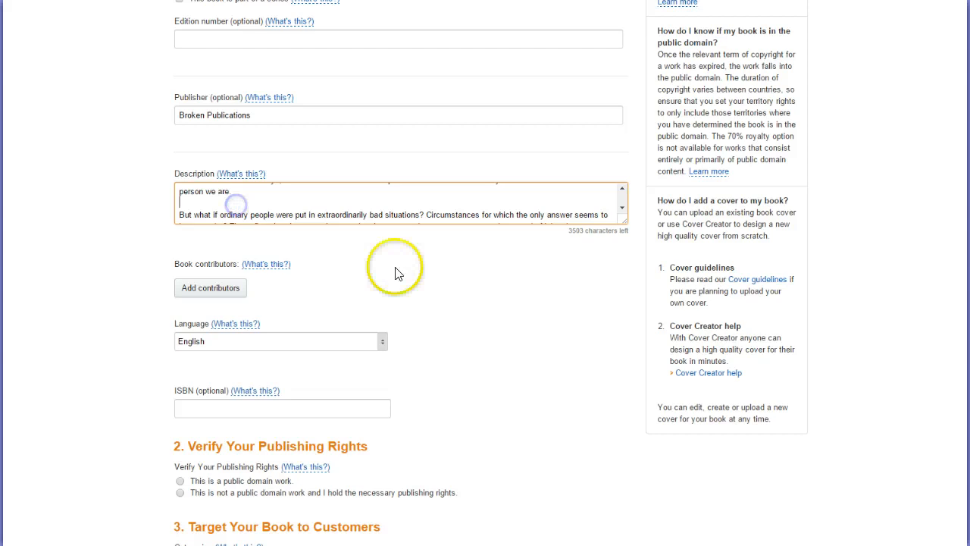
scroll(506, 303, "down", 1)
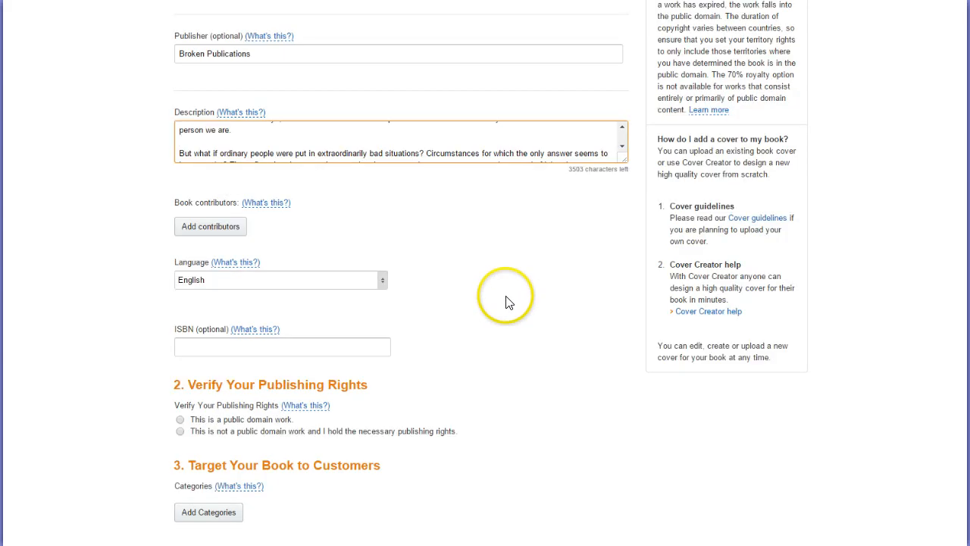
left_click(621, 128)
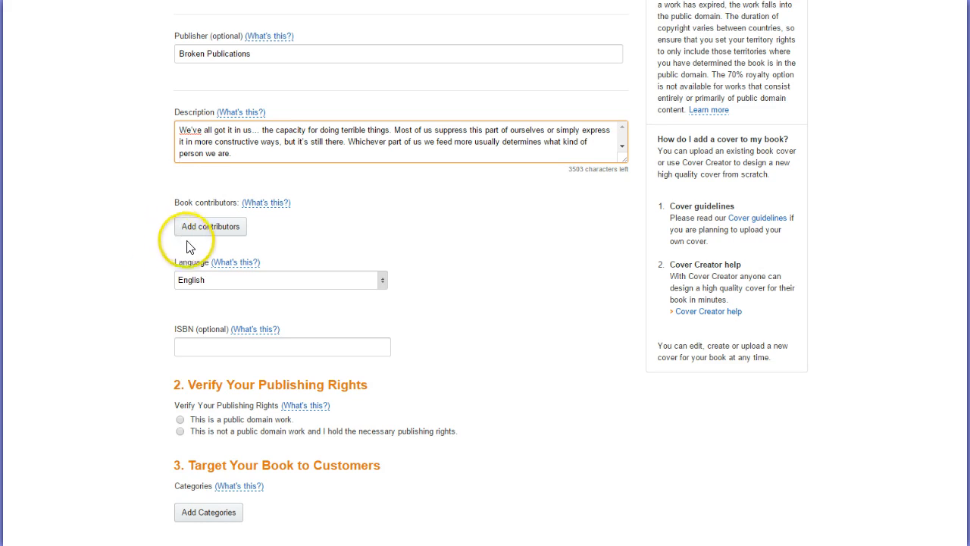
- Add a book contributor with the author's first and last name and the title Author, and save it
left_click(213, 230)
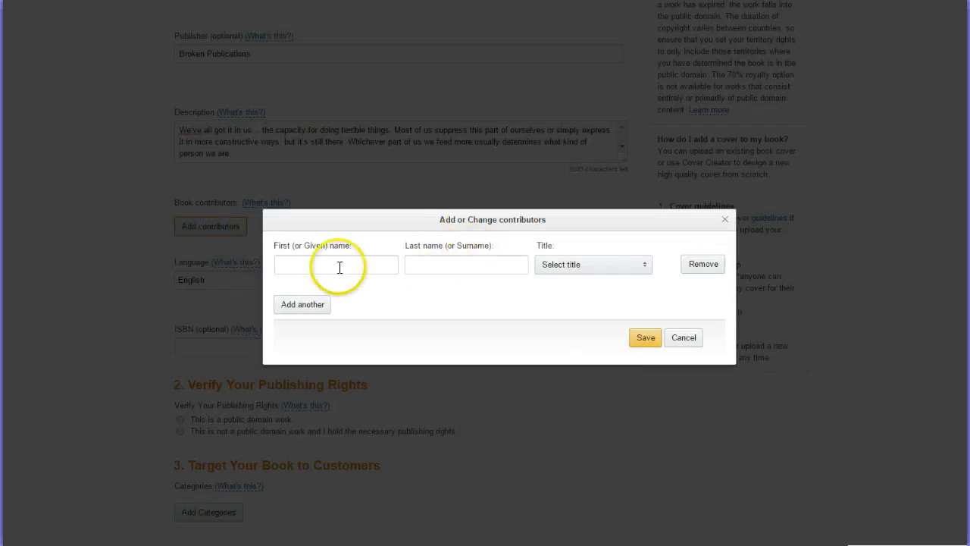
left_click(338, 265)
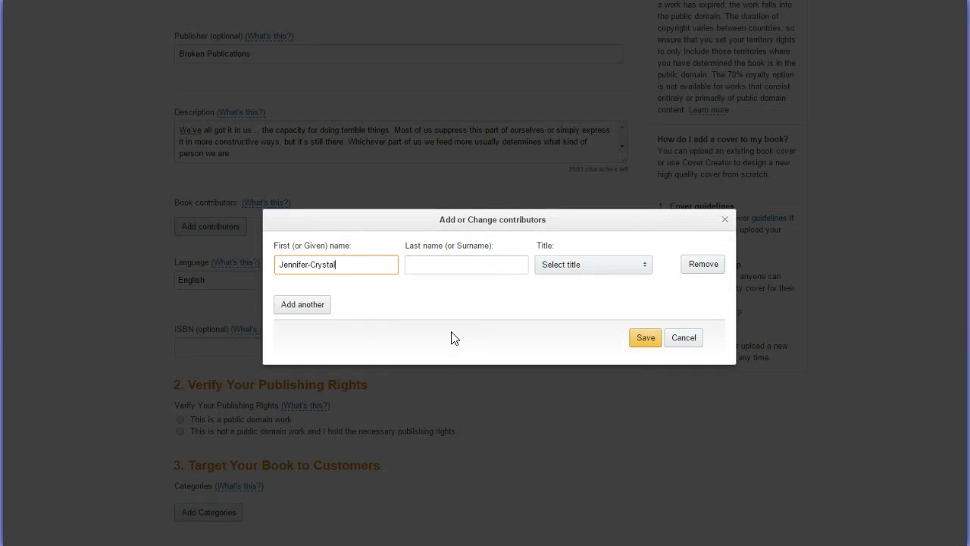
key("Tab")
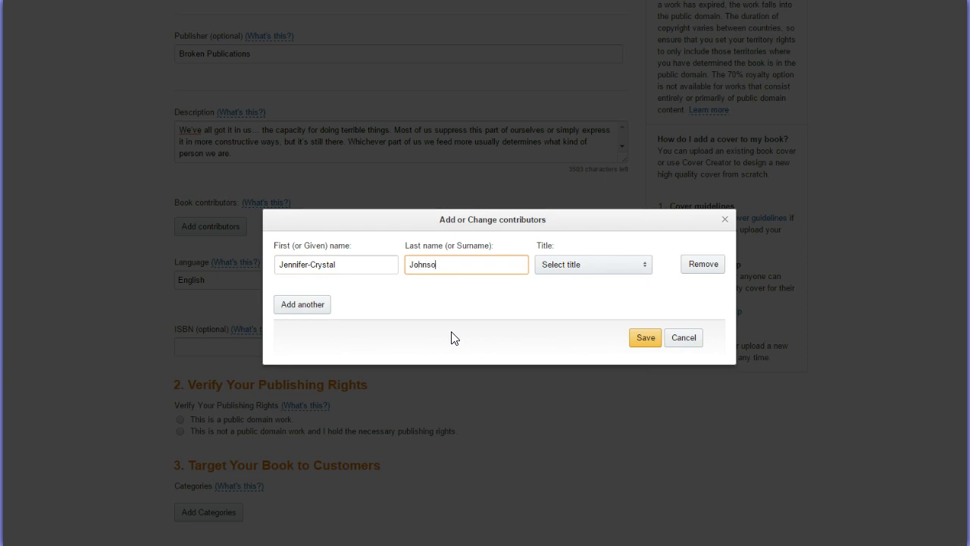
left_click(637, 266)
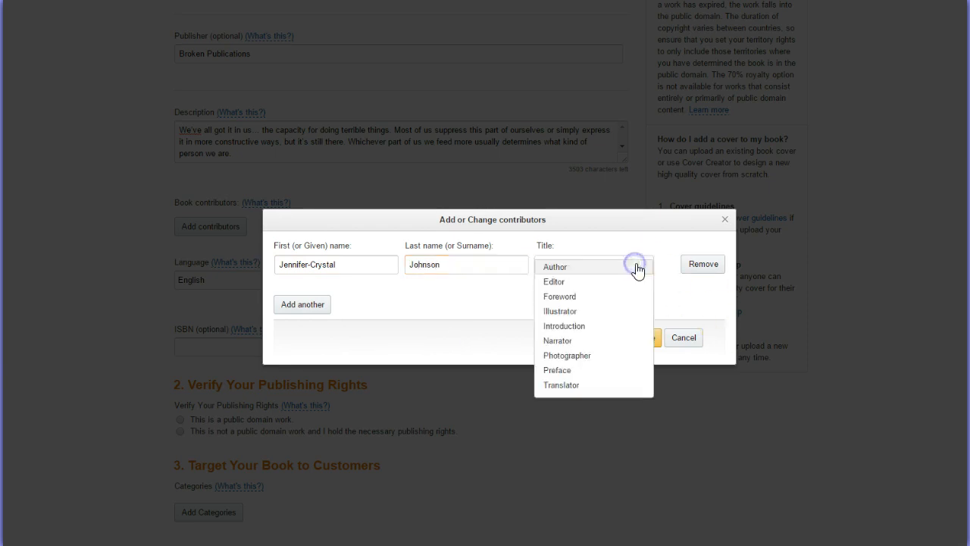
left_click(568, 270)
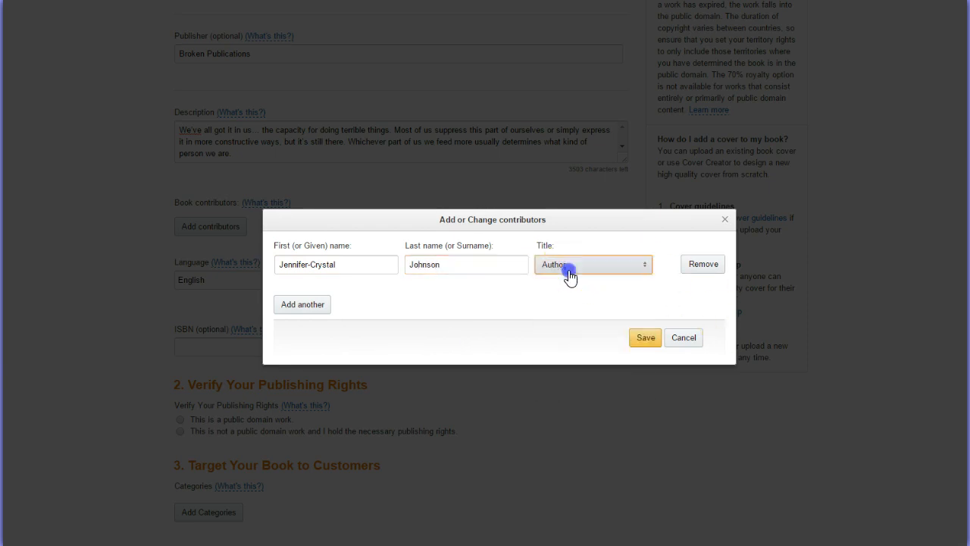
left_click(650, 343)
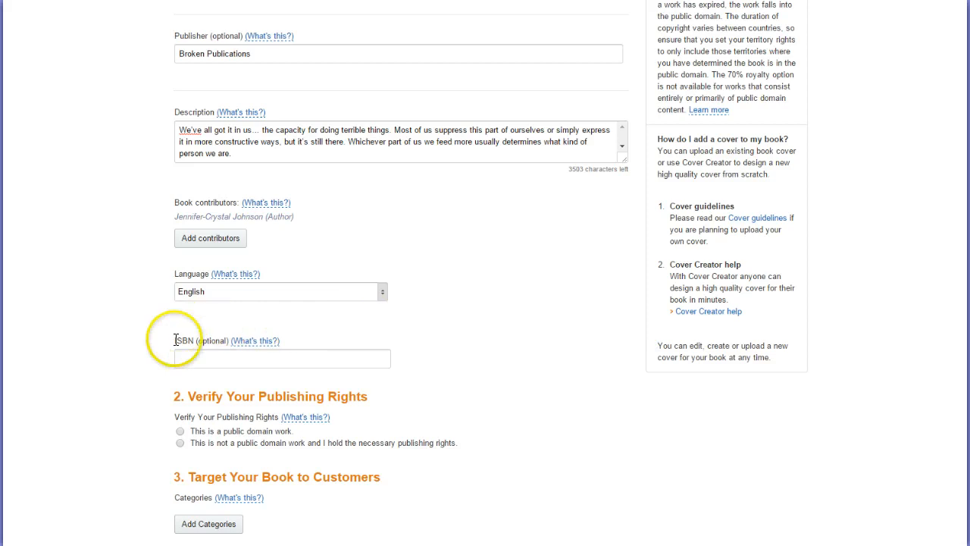
- Leave the ISBN empty and declare that this is not a public domain work and the necessary publishing rights are held
left_click(191, 357)
scroll(93, 329, "down", 3)
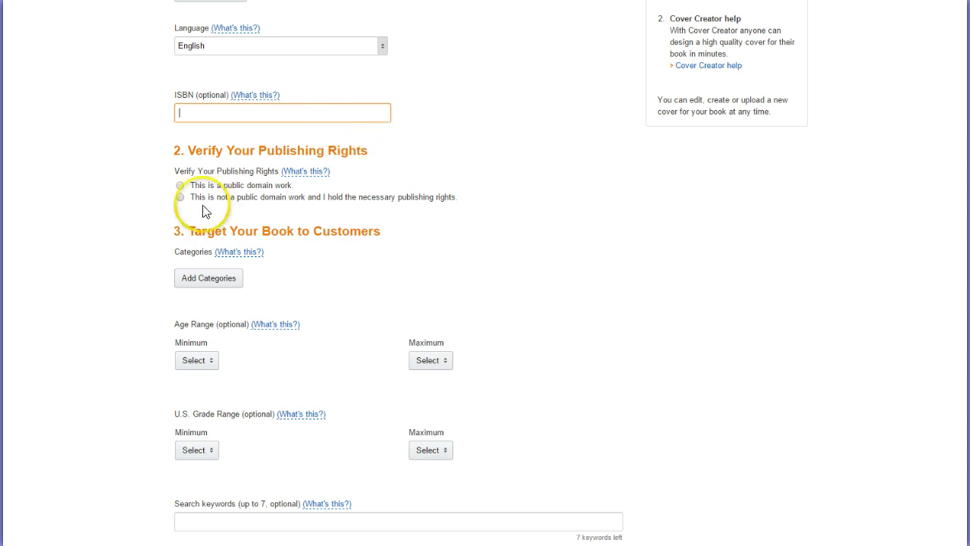
left_click(180, 198)
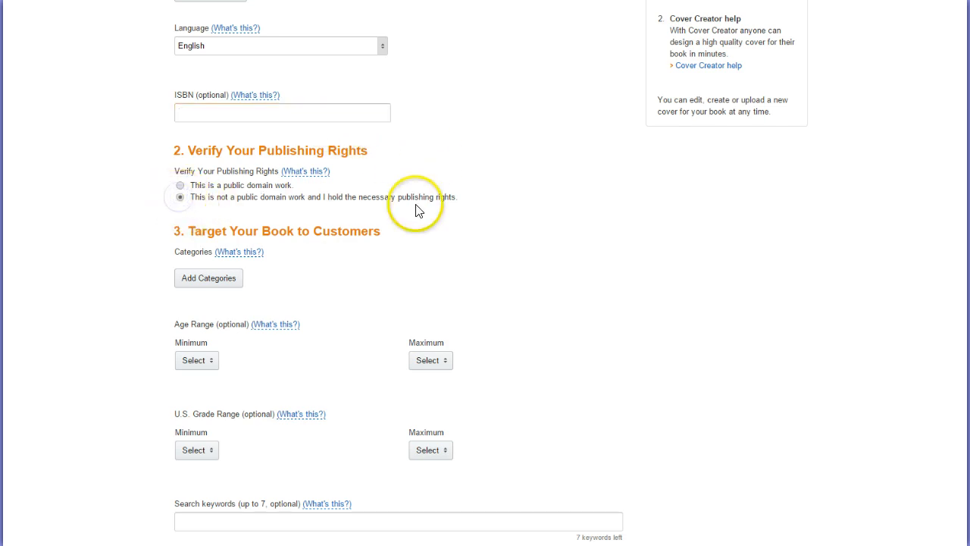
- Choose FICTION > Horror as the book's category and save the selection
left_click(187, 282)
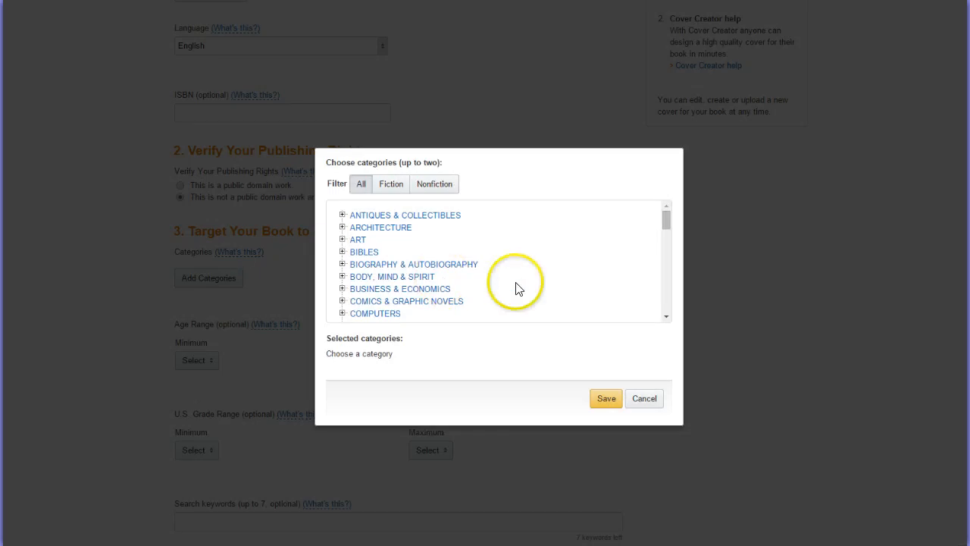
scroll(429, 273, "down", 3)
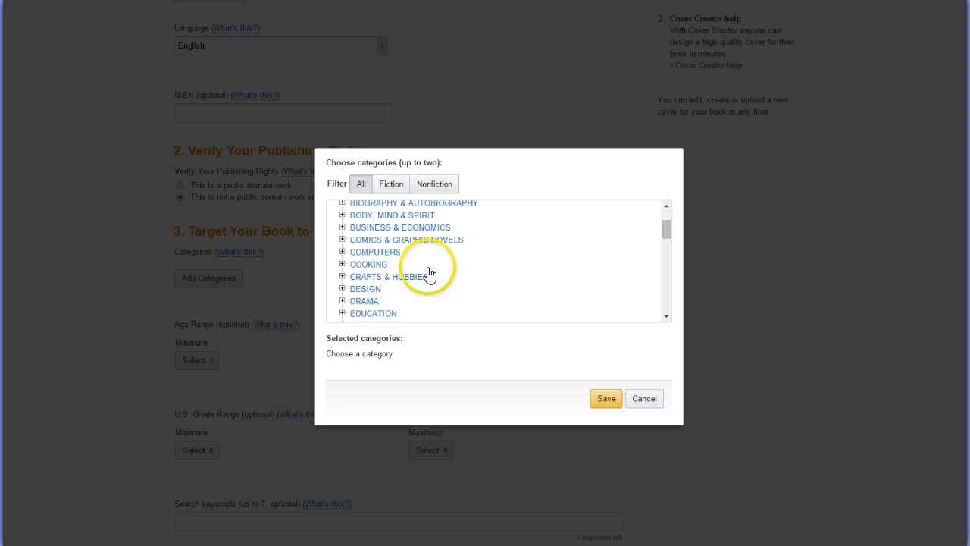
scroll(429, 272, "down", 2)
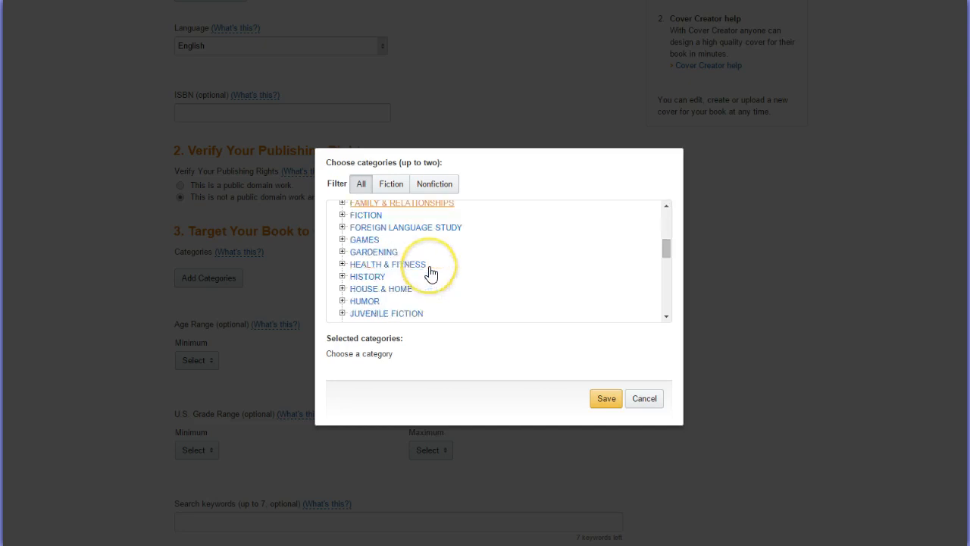
left_click(364, 214)
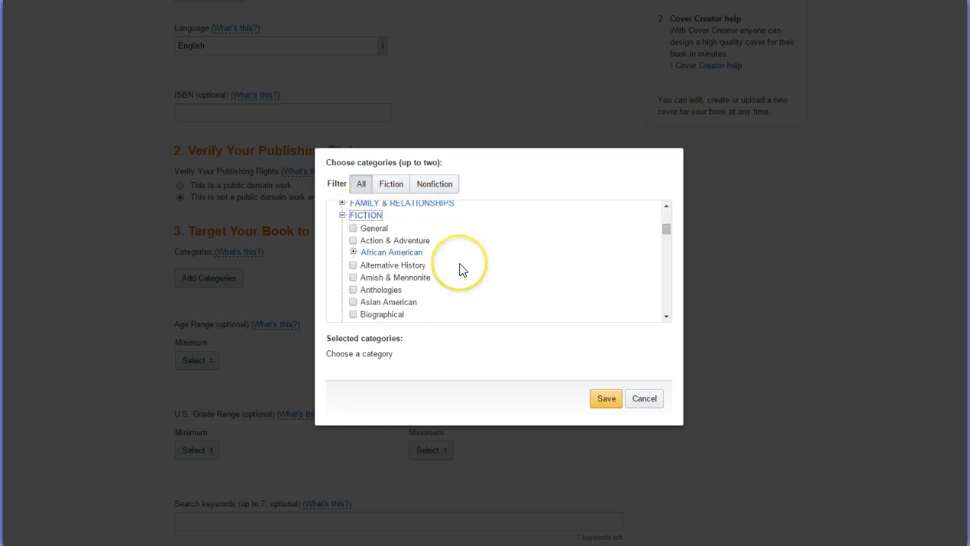
scroll(459, 269, "down", 1)
scroll(462, 269, "down", 2)
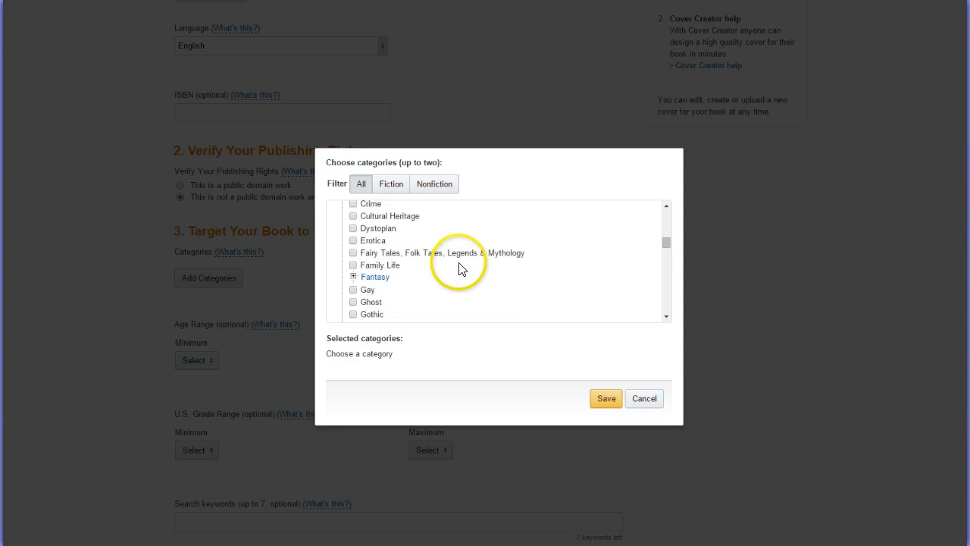
scroll(460, 269, "down", 2)
left_click(353, 302)
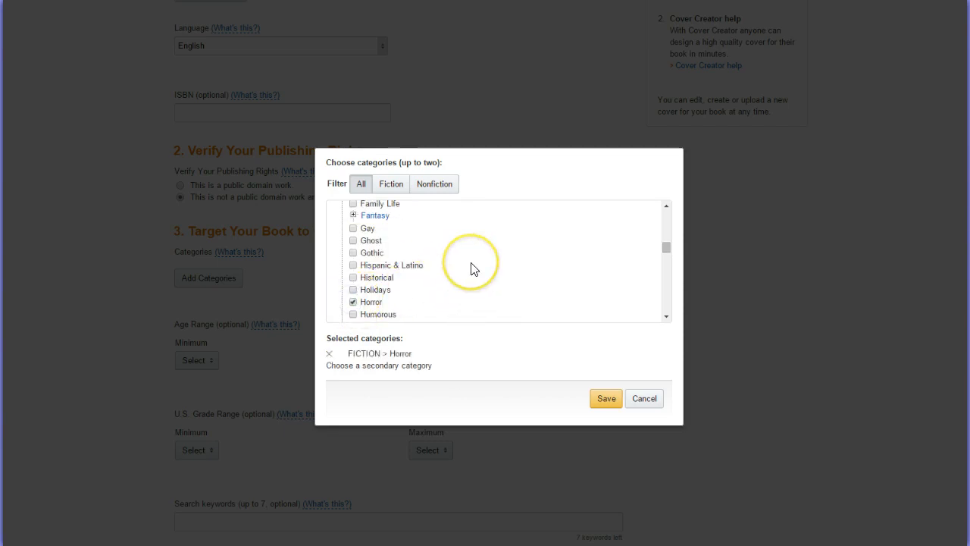
left_click(606, 399)
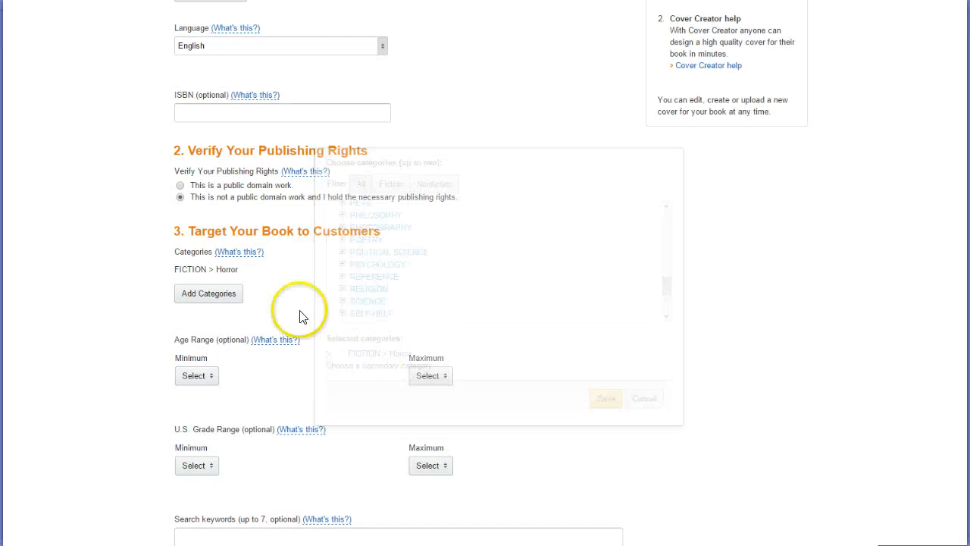
- Add FICTION > Short Stories as the book's second category and save the selection
left_click(206, 294)
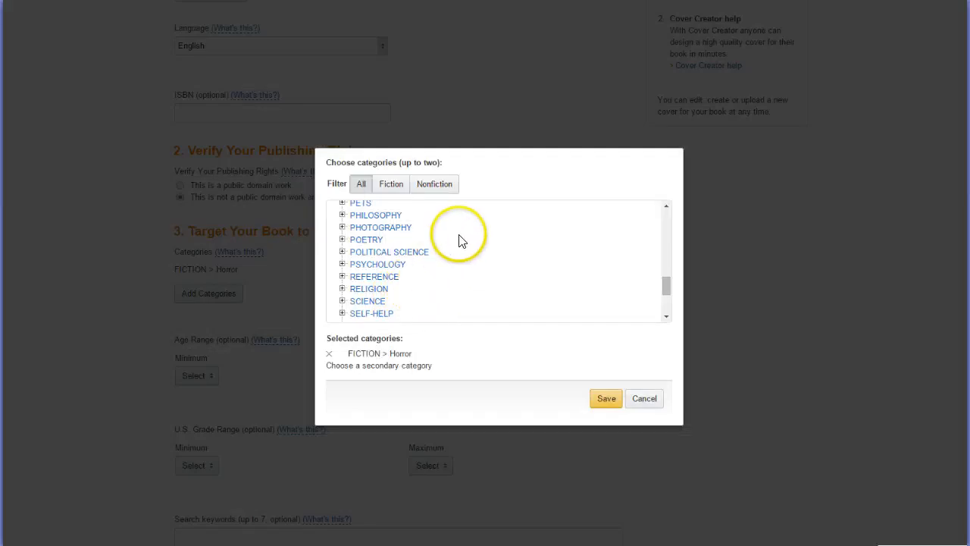
scroll(446, 258, "down", 1)
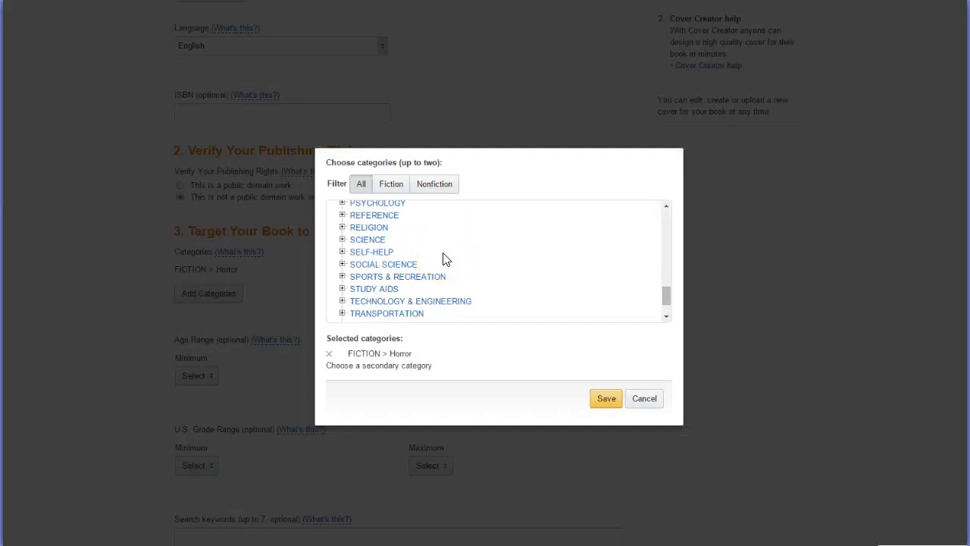
scroll(446, 259, "down", 1)
scroll(446, 259, "down", 1)
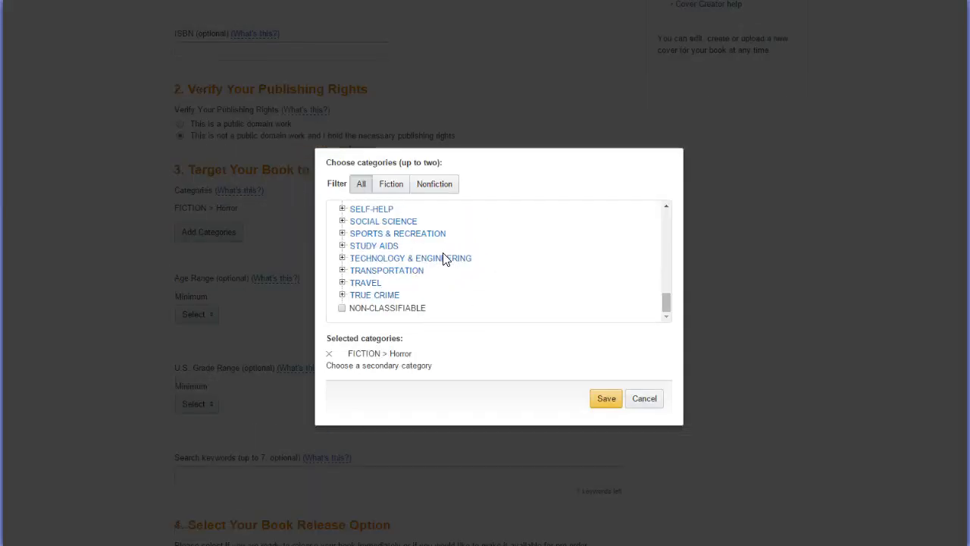
scroll(446, 258, "up", 2)
scroll(446, 259, "up", 2)
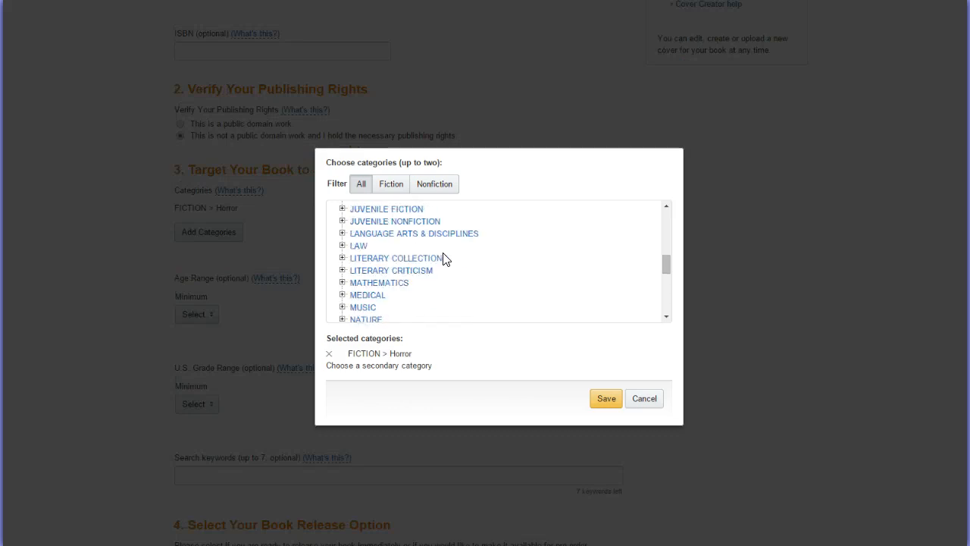
scroll(445, 258, "up", 3)
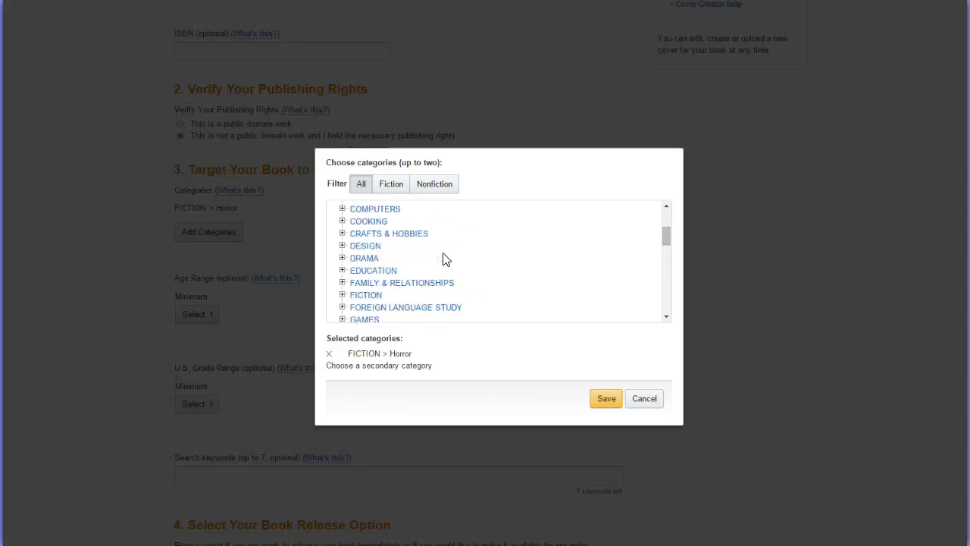
scroll(445, 260, "up", 1)
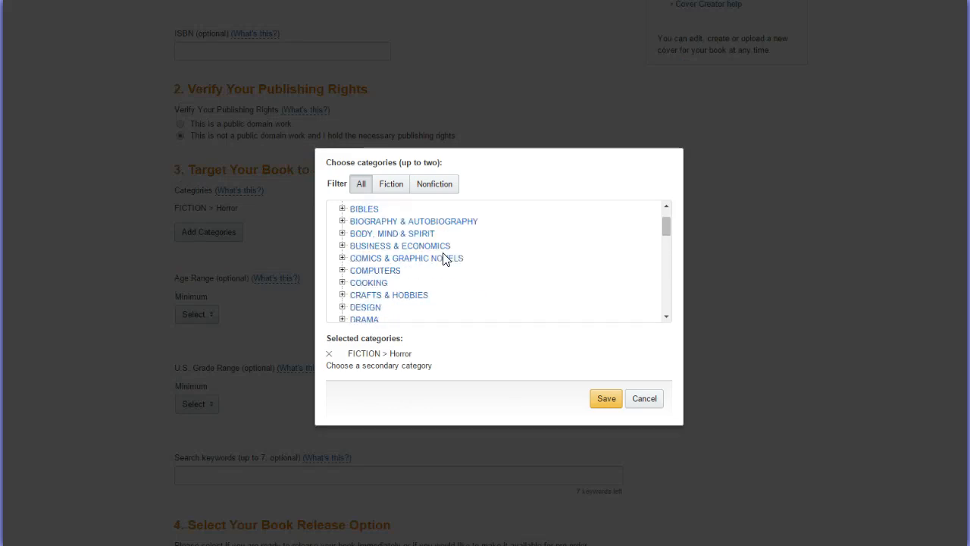
scroll(446, 259, "down", 1)
left_click(366, 294)
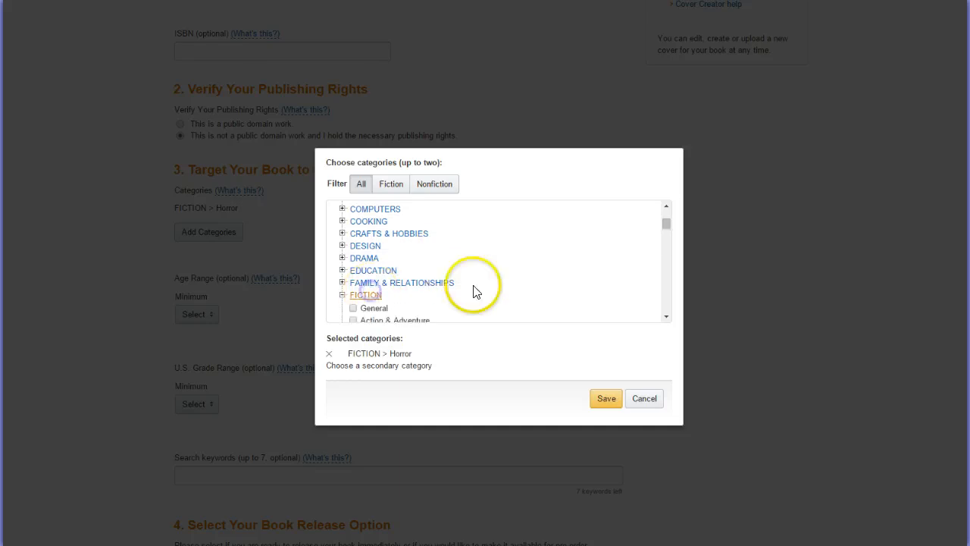
scroll(481, 287, "down", 2)
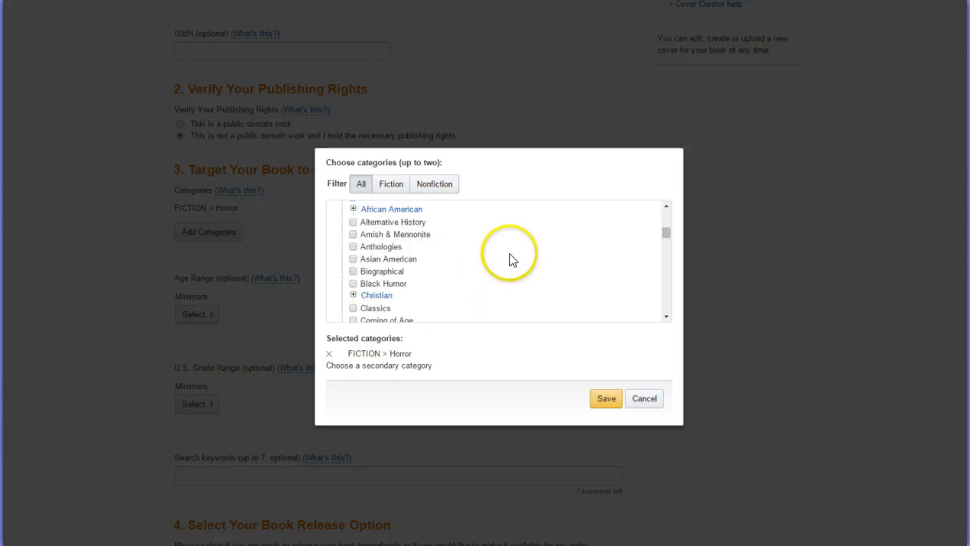
scroll(480, 267, "down", 1)
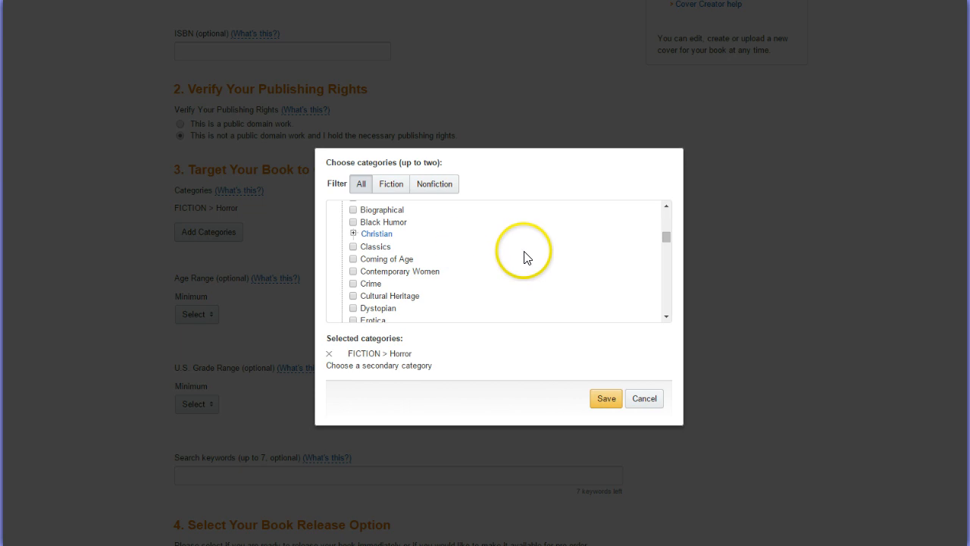
scroll(519, 255, "down", 1)
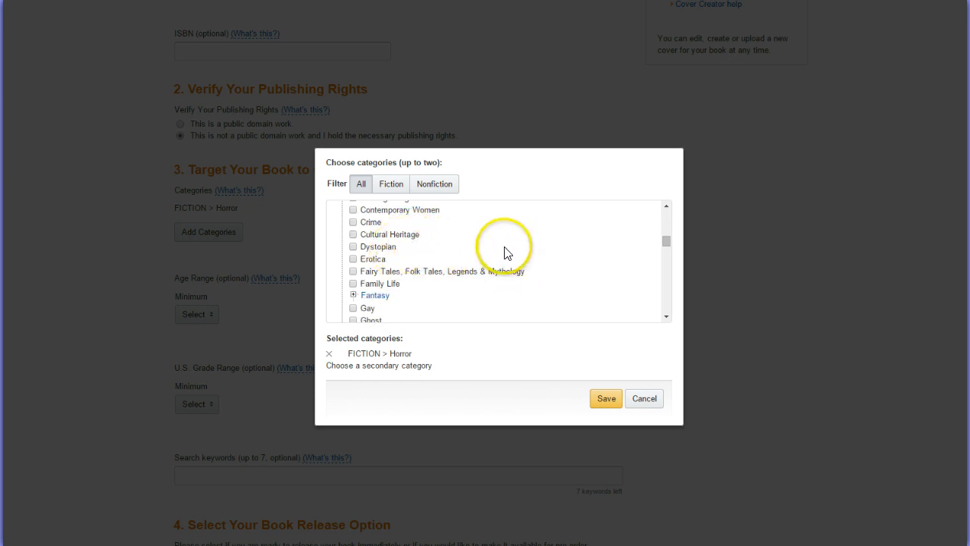
scroll(508, 254, "down", 1)
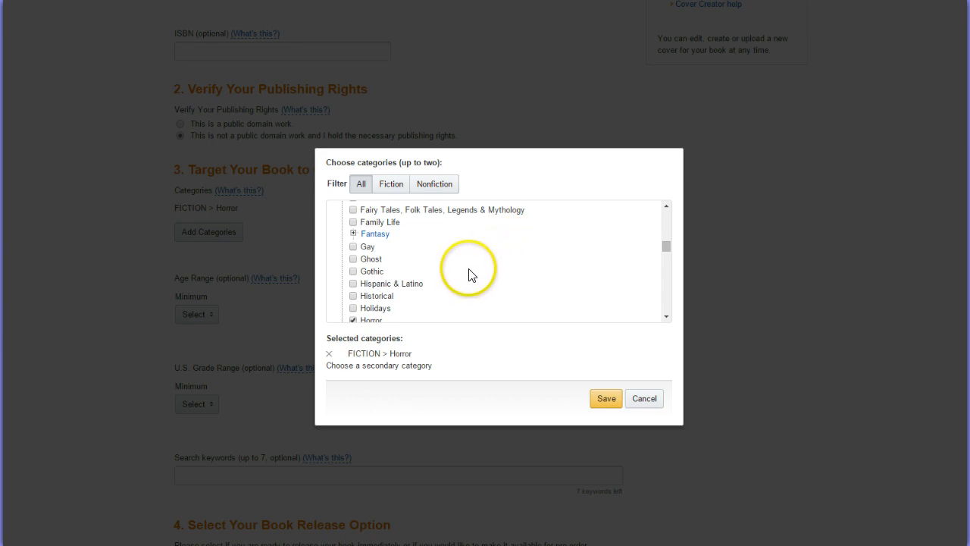
scroll(474, 273, "down", 1)
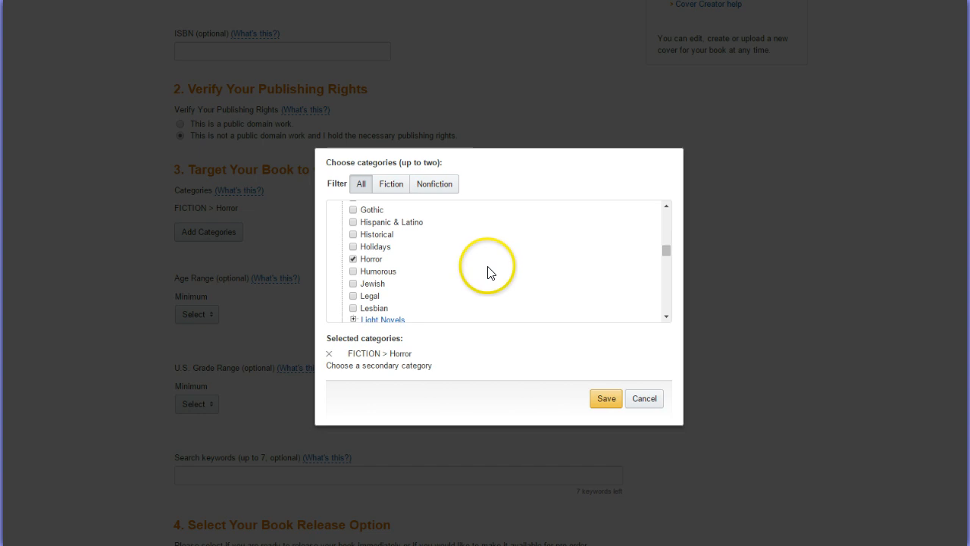
scroll(486, 272, "down", 1)
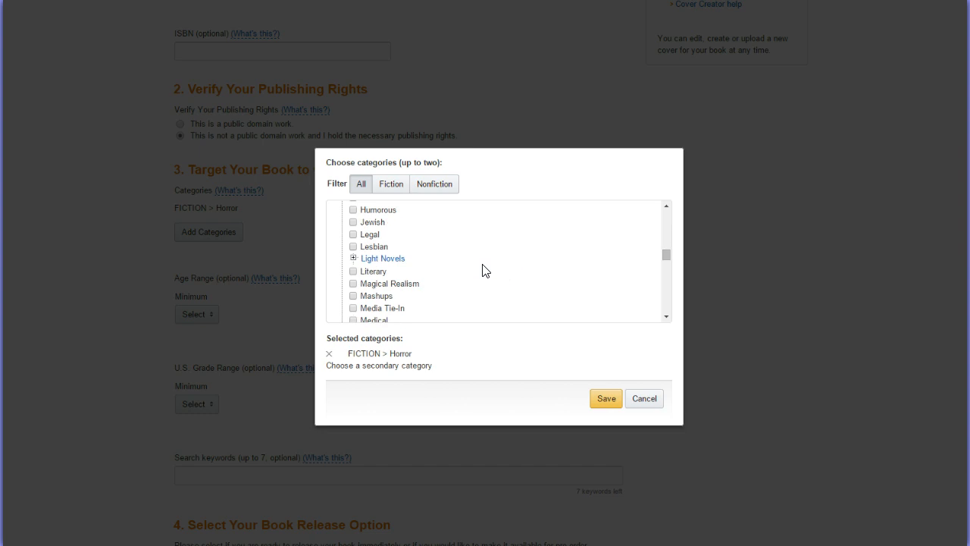
scroll(485, 271, "down", 1)
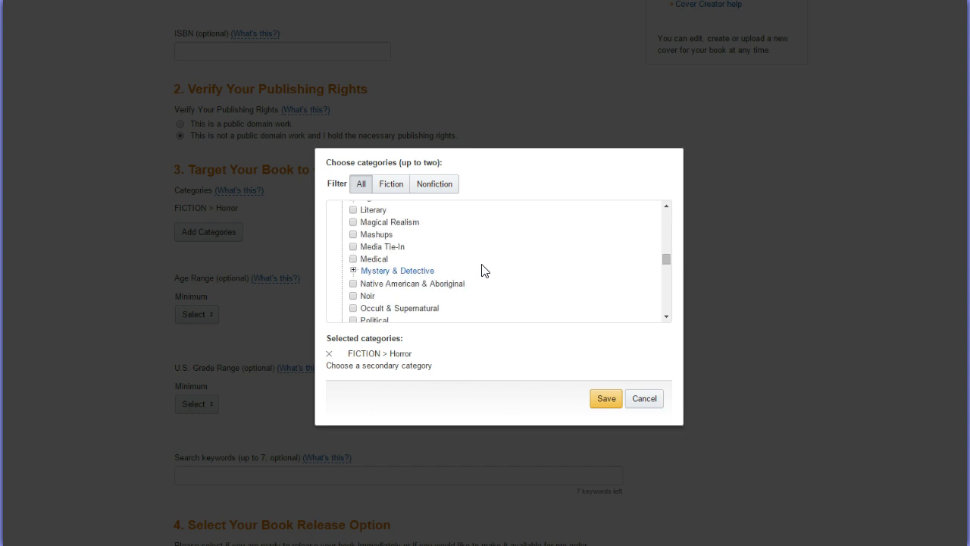
left_click(499, 267)
scroll(500, 267, "down", 1)
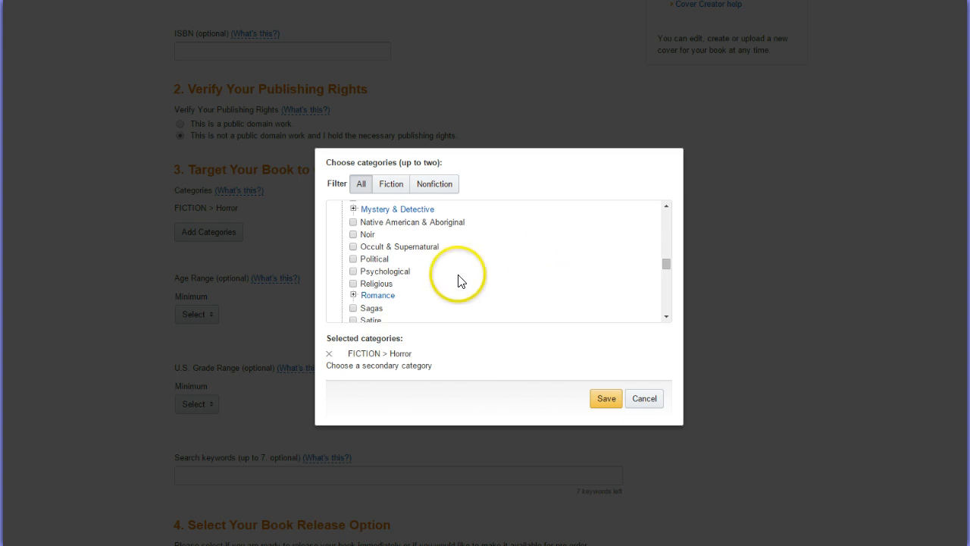
scroll(498, 265, "down", 2)
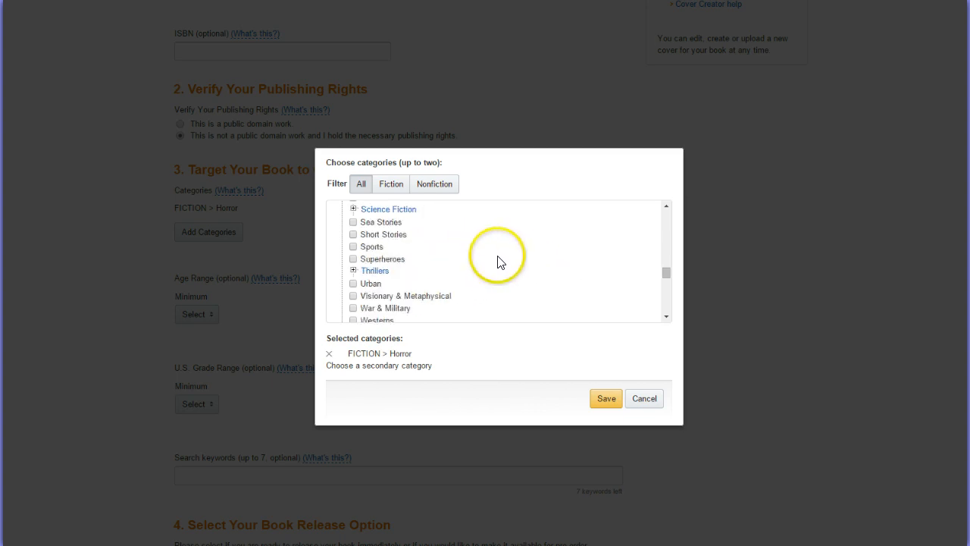
left_click(371, 234)
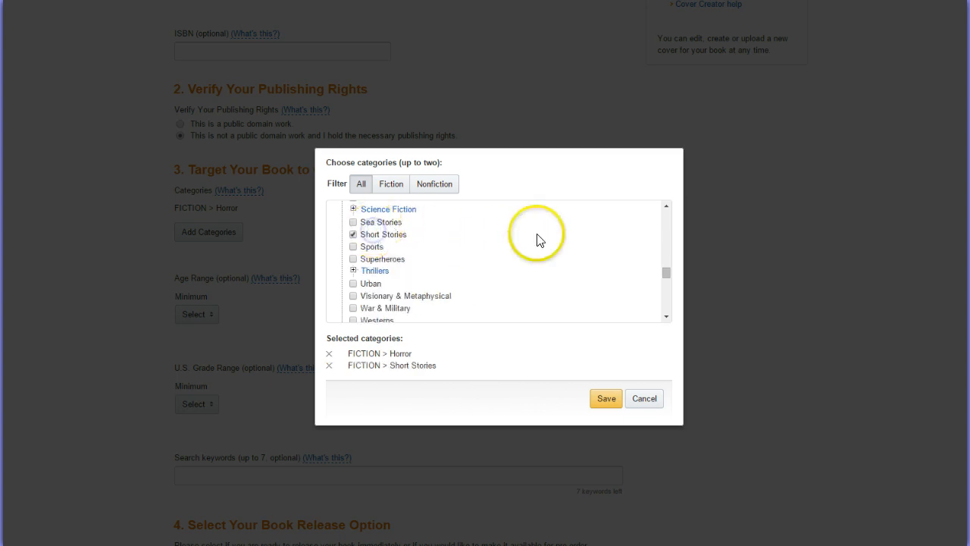
left_click(606, 399)
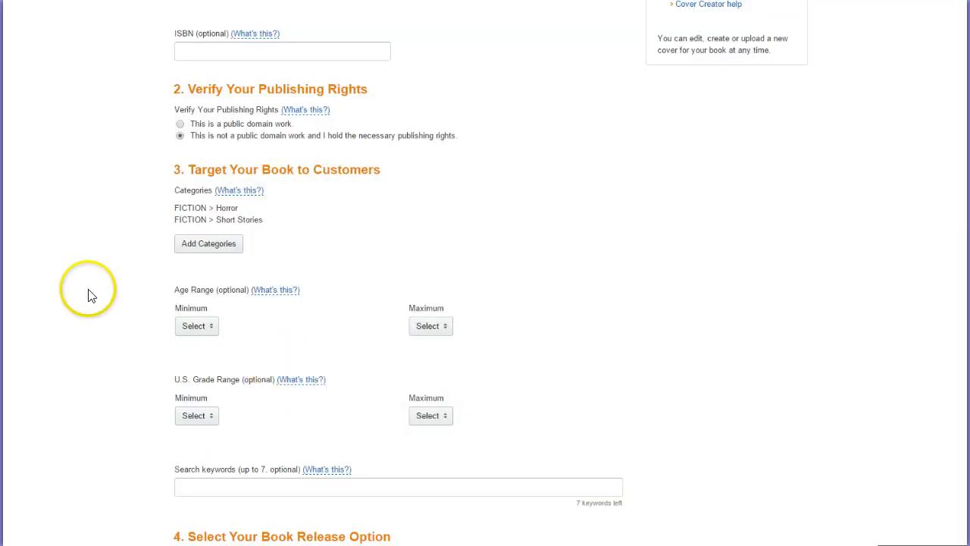
- Enter the search keywords horror, short horror stories, psychological horror, suspense, thriller, our capacity for evil, human capability for evil
scroll(86, 307, "down", 2)
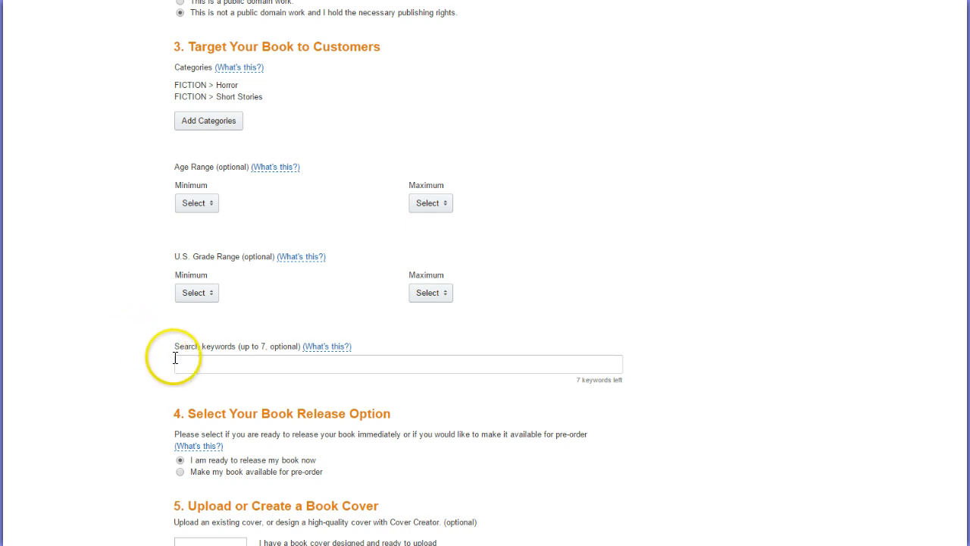
left_click(210, 363)
scroll(66, 357, "down", 3)
scroll(65, 353, "up", 1)
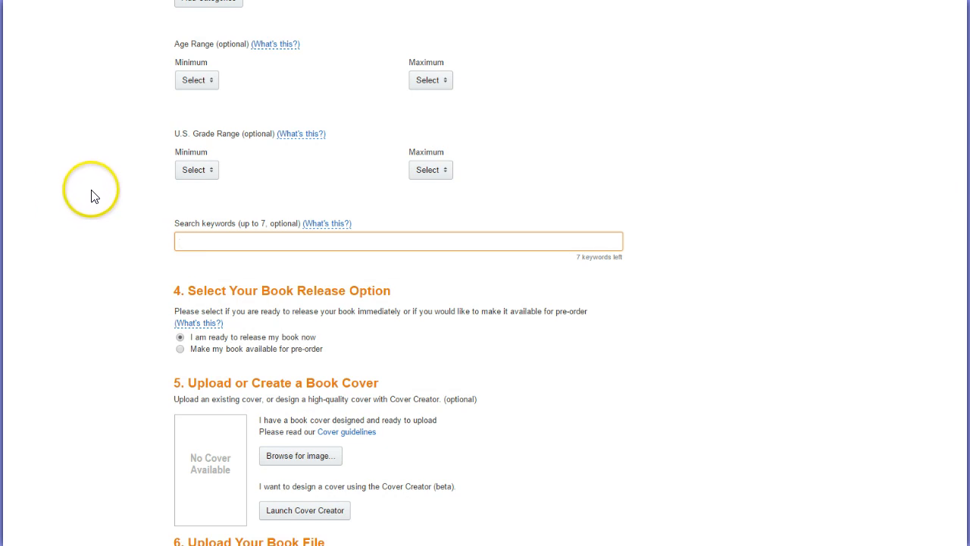
scroll(92, 198, "up", 1)
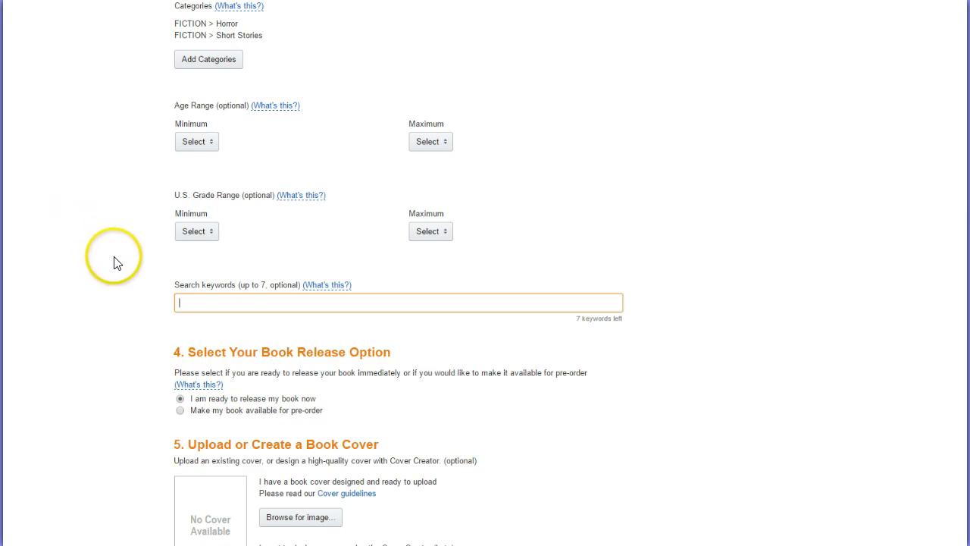
left_click(208, 302)
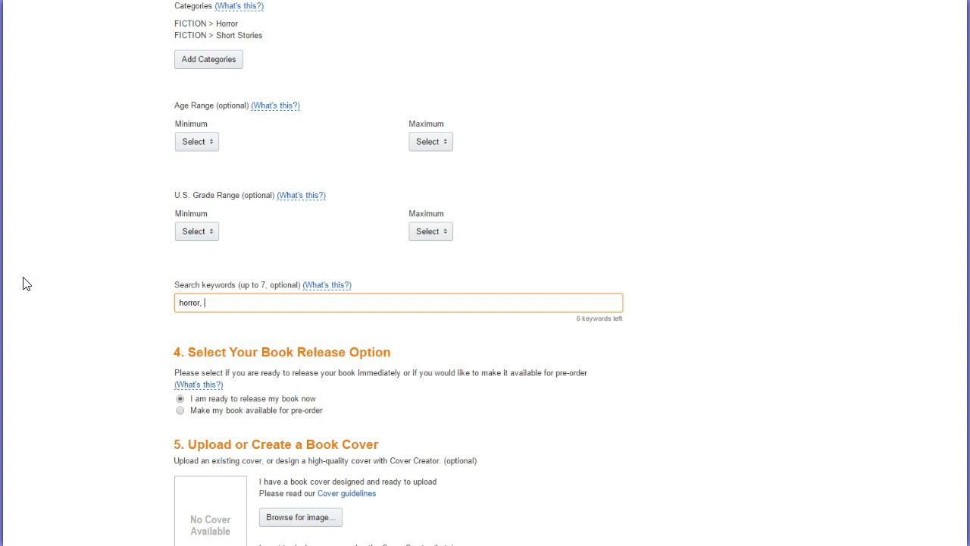
type("short horror stories")
type(", psychological horror,")
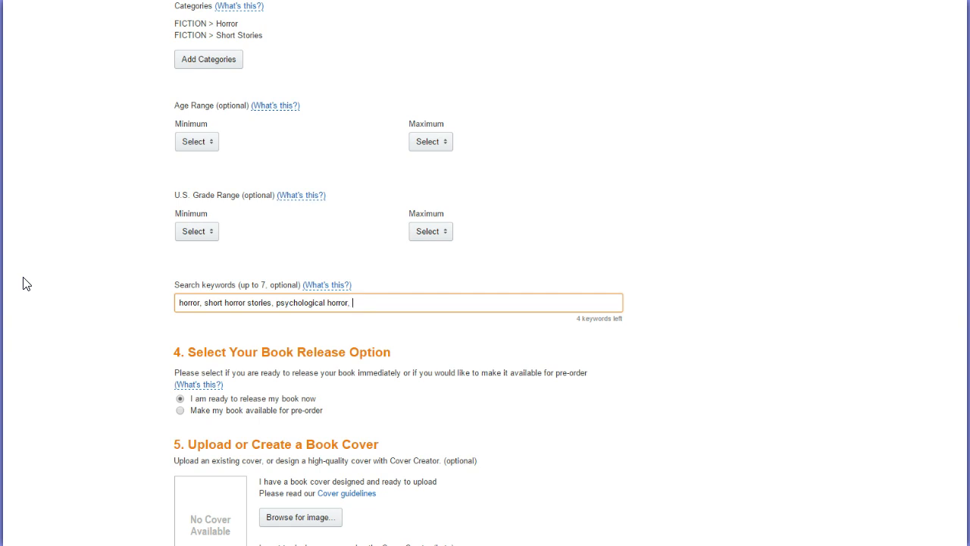
type("ense, thriller, our capacity")
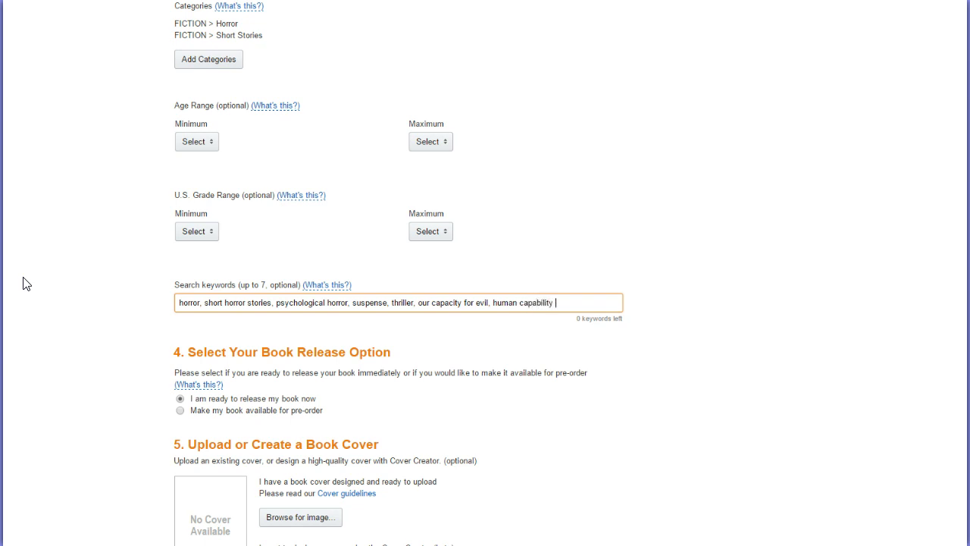
type("for evil")
- Try the pre-order option and its release date calendar, and return the release option to "I am ready to release my book now"
scroll(125, 325, "down", 3)
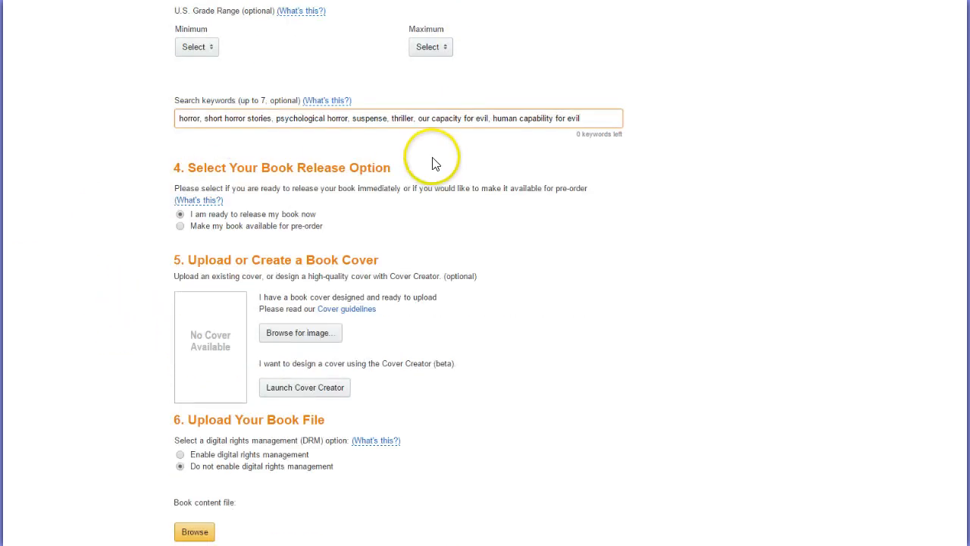
left_click(179, 215)
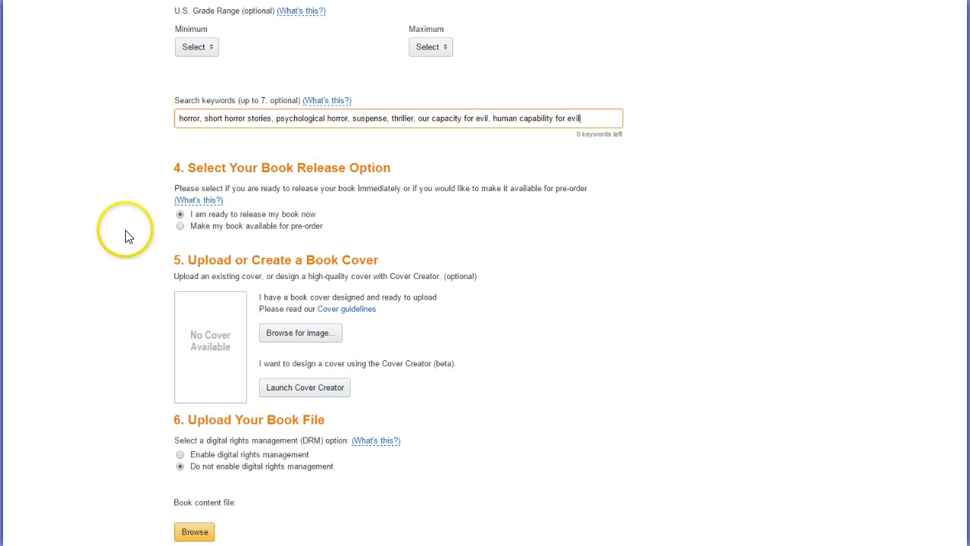
scroll(125, 235, "down", 1)
left_click(179, 165)
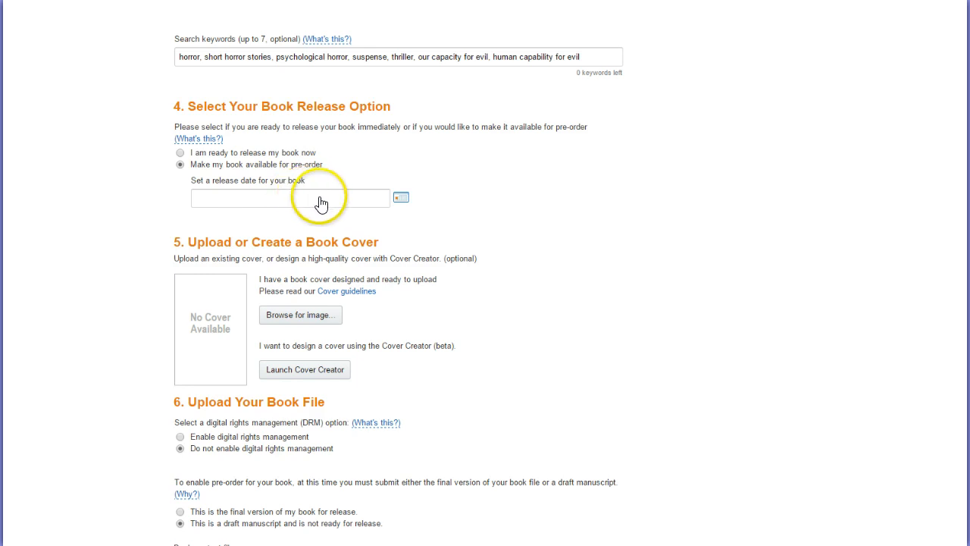
left_click(400, 200)
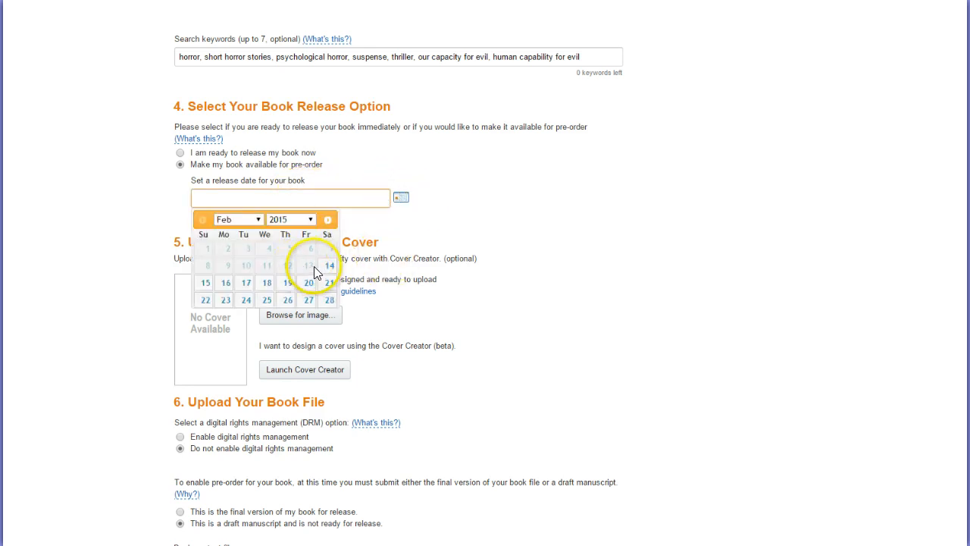
left_click(502, 208)
left_click(180, 153)
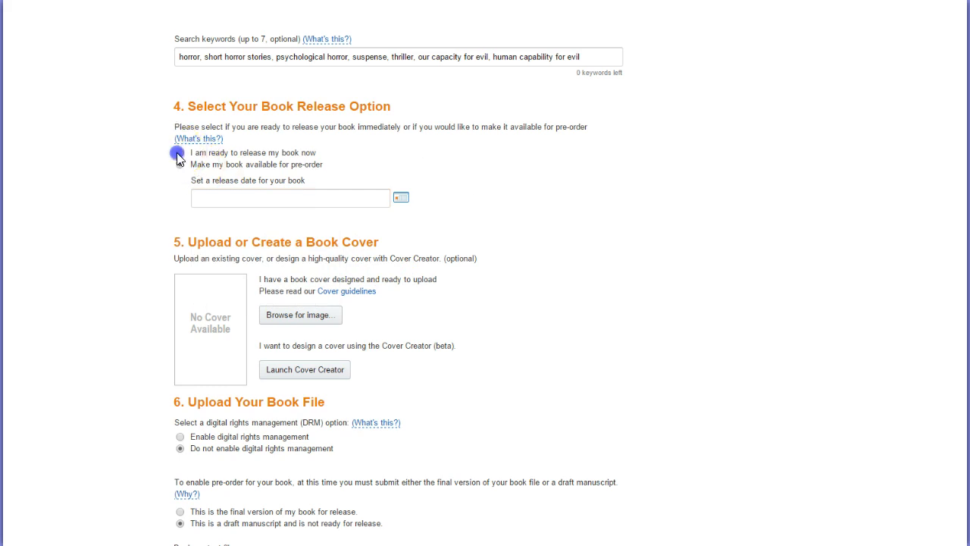
- Start uploading an existing cover image and save the changes to the book information
scroll(126, 256, "down", 3)
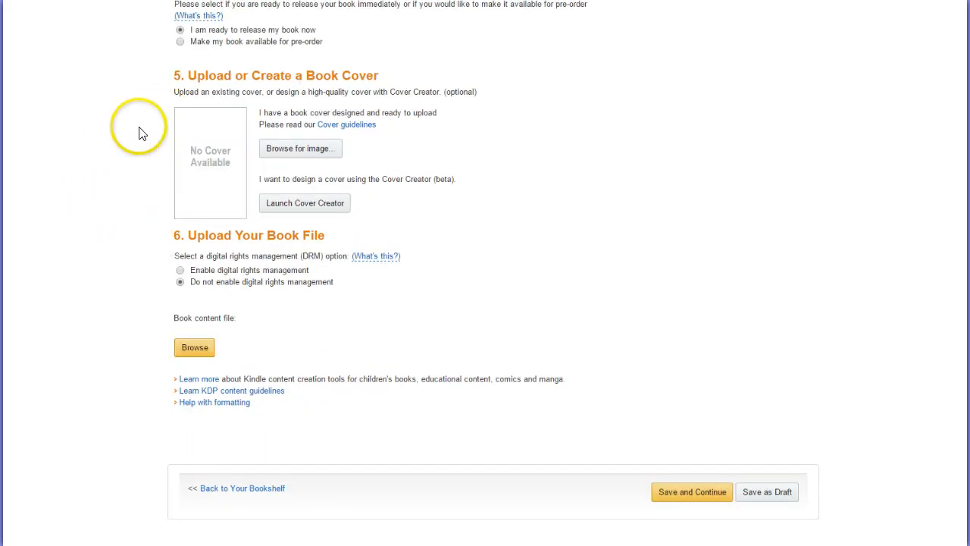
left_click(310, 148)
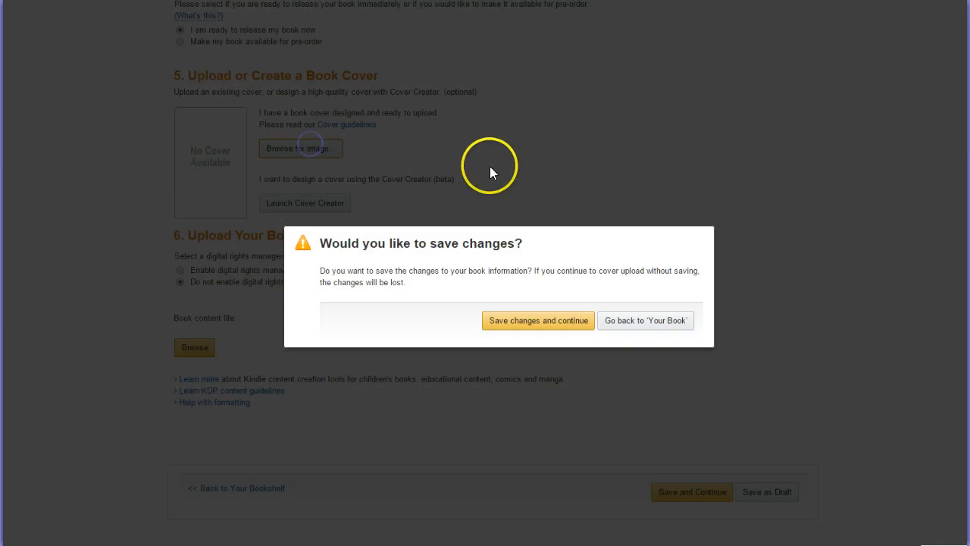
left_click(536, 324)
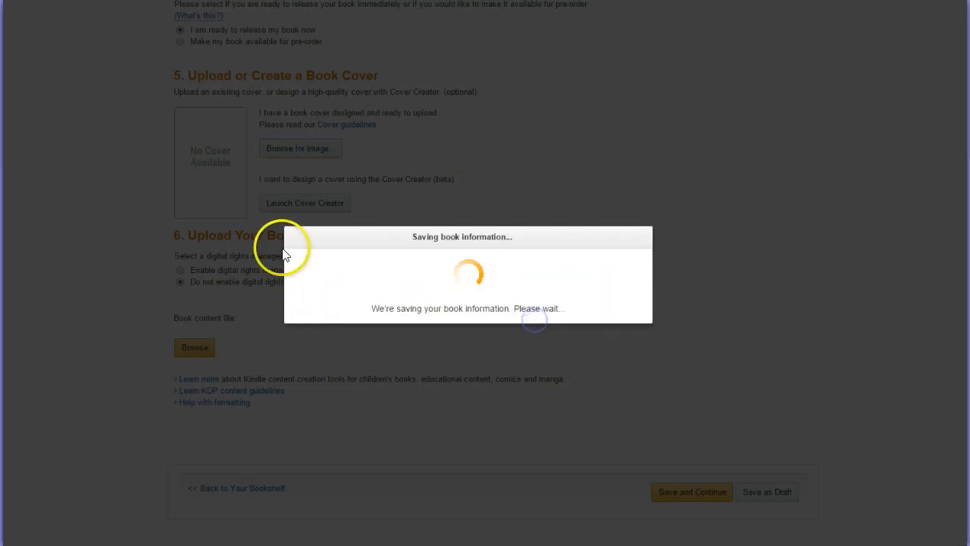
- Upload the eBook Cover image from Broken Publications > Books > My Books > Our Capacity for Evil > Cover as the book cover
left_click(569, 391)
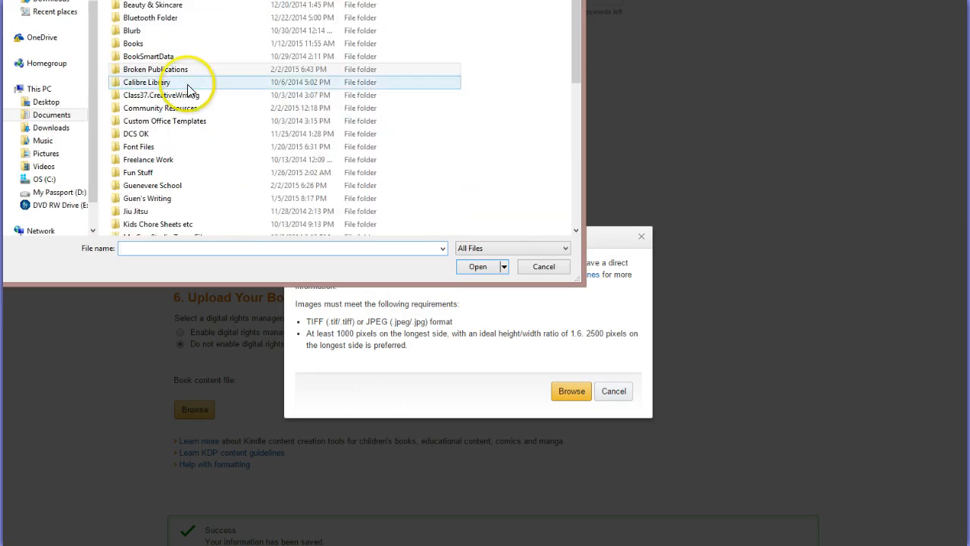
double_click(163, 69)
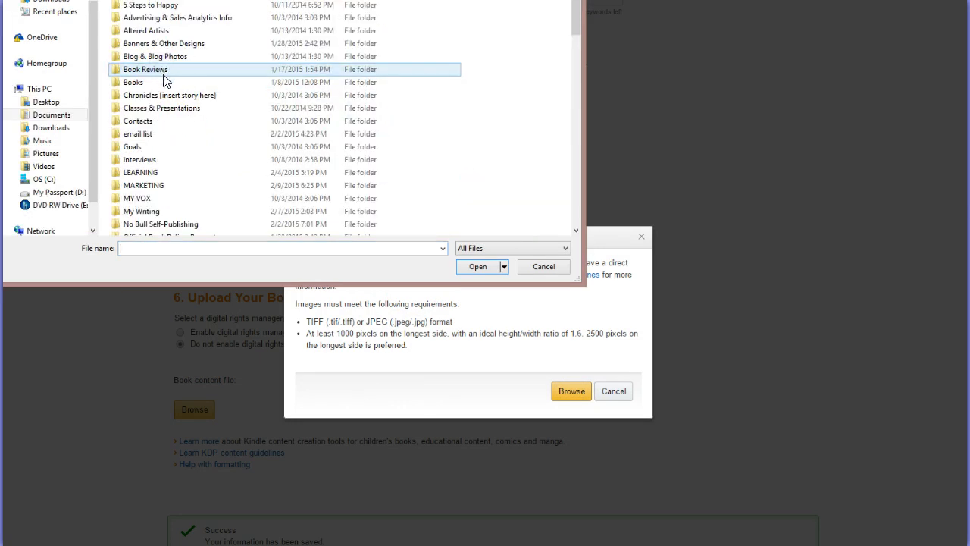
double_click(152, 82)
double_click(140, 120)
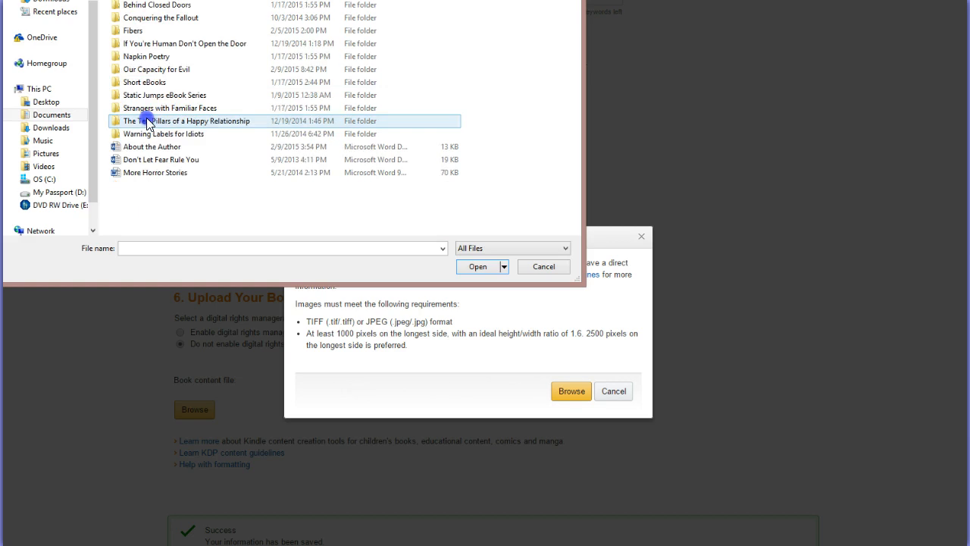
left_click(154, 69)
double_click(154, 69)
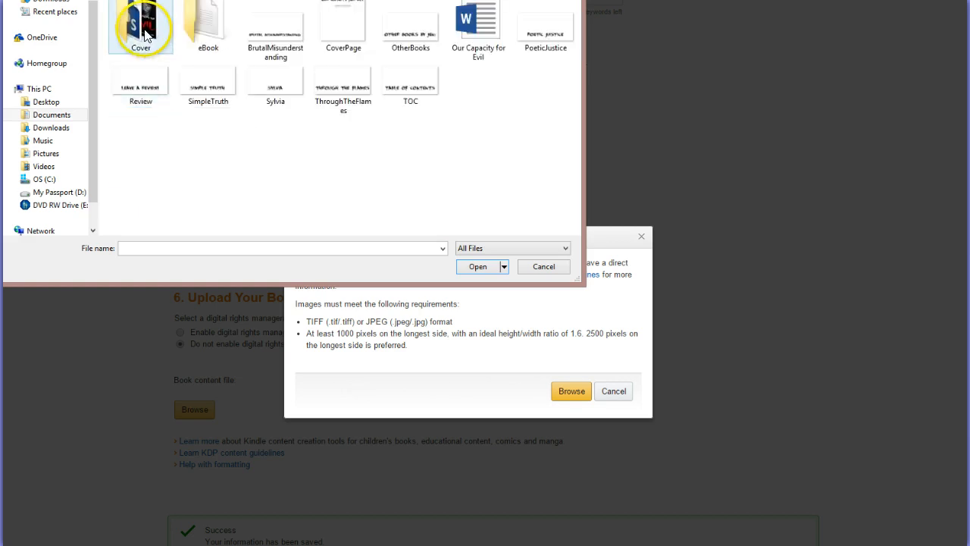
double_click(144, 31)
double_click(145, 32)
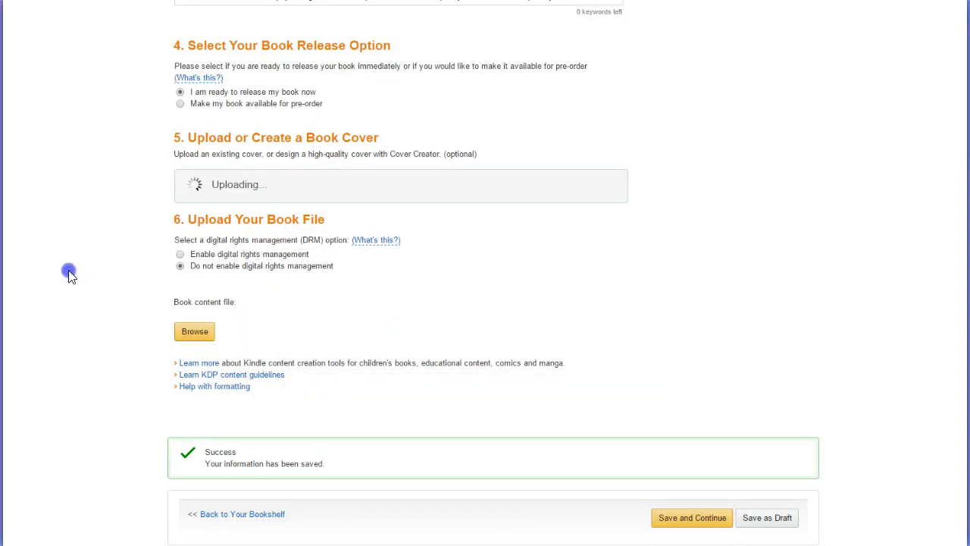
- Enable digital rights management for the book and save the change as a draft
scroll(84, 273, "down", 2)
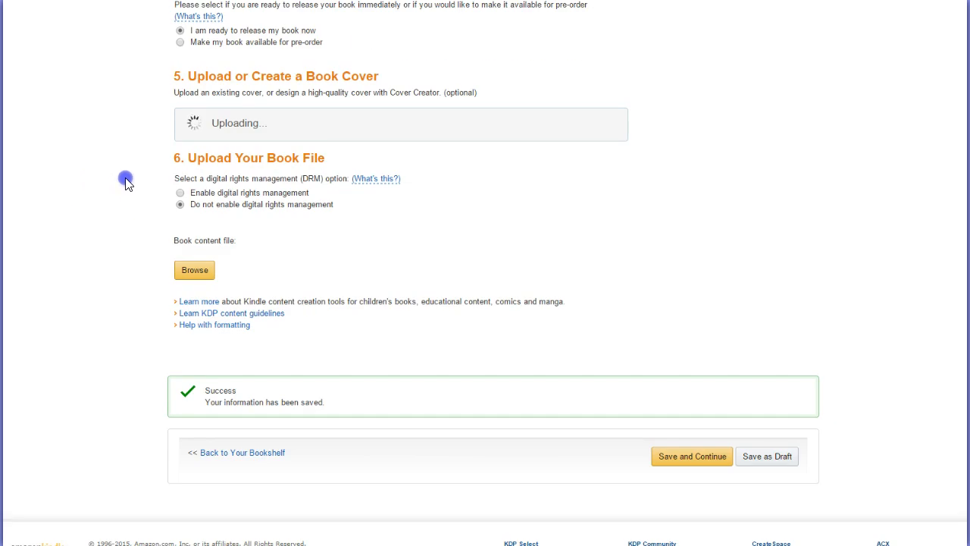
left_click(179, 193)
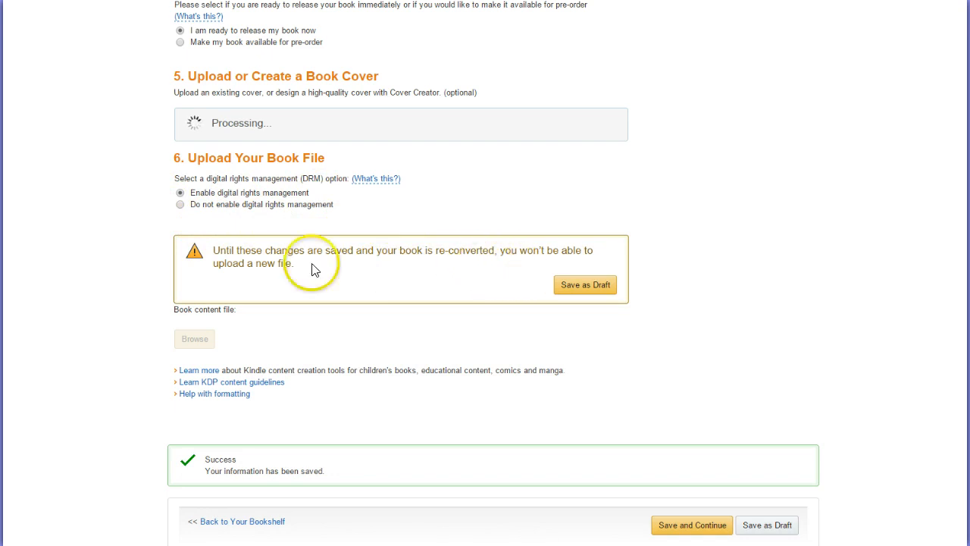
left_click(588, 288)
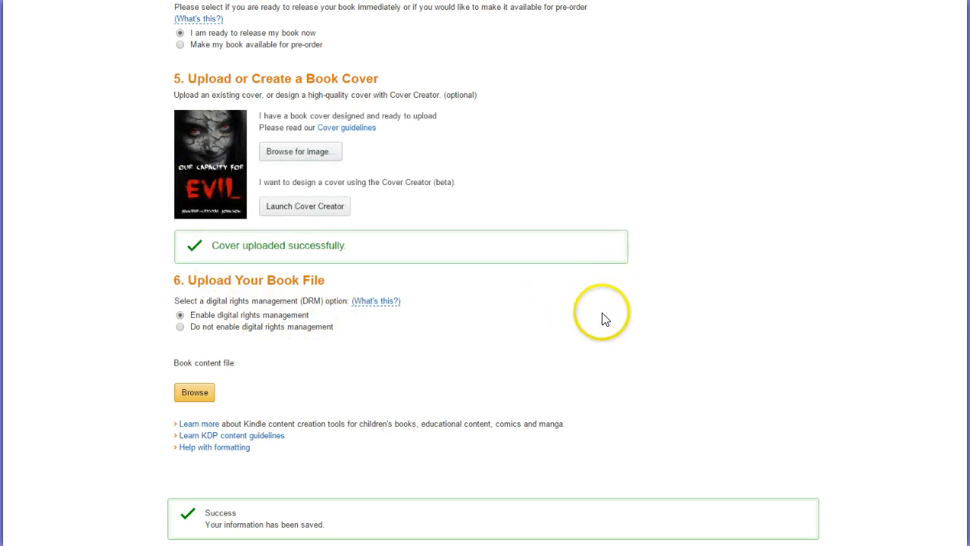
- Try to browse for the book content file, switching digital rights management off and on again and saving the draft between attempts
scroll(554, 326, "down", 1)
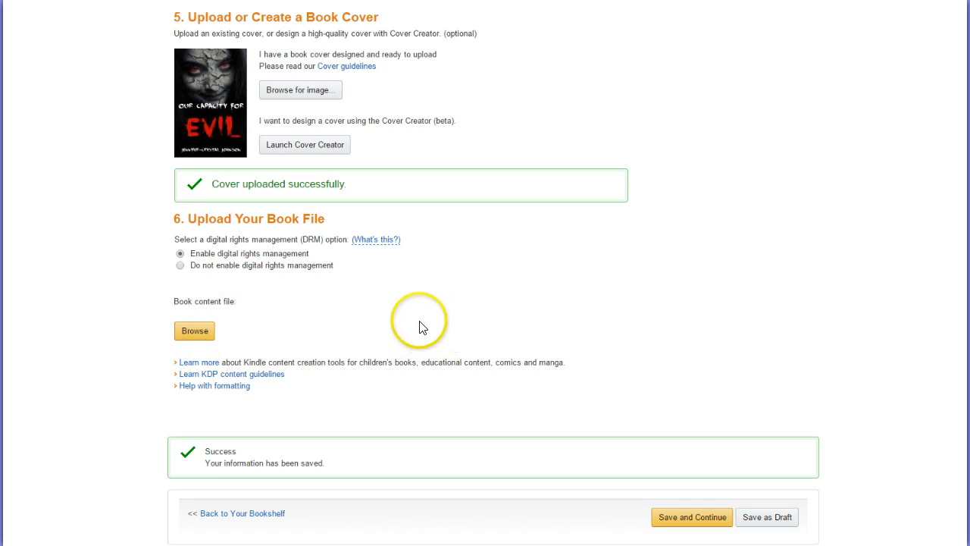
left_click(195, 330)
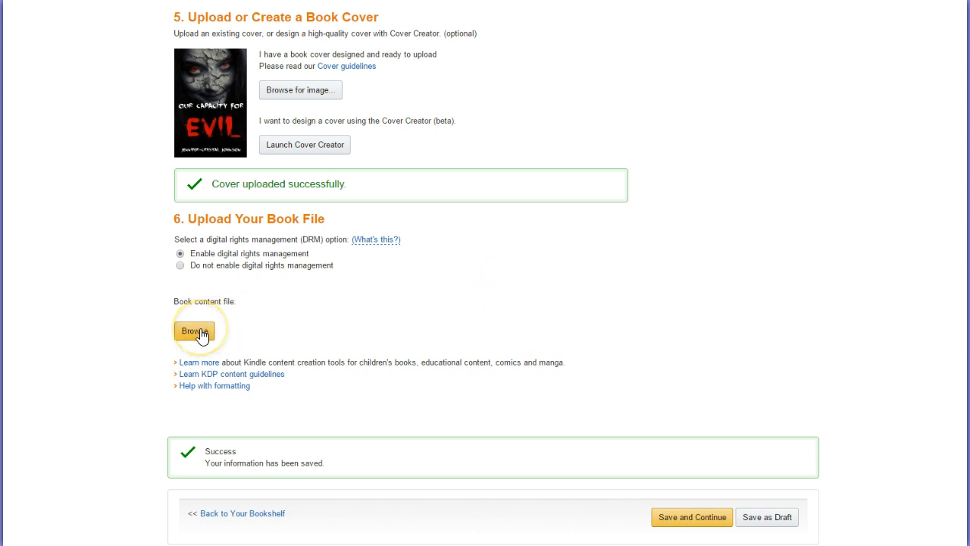
left_click(179, 264)
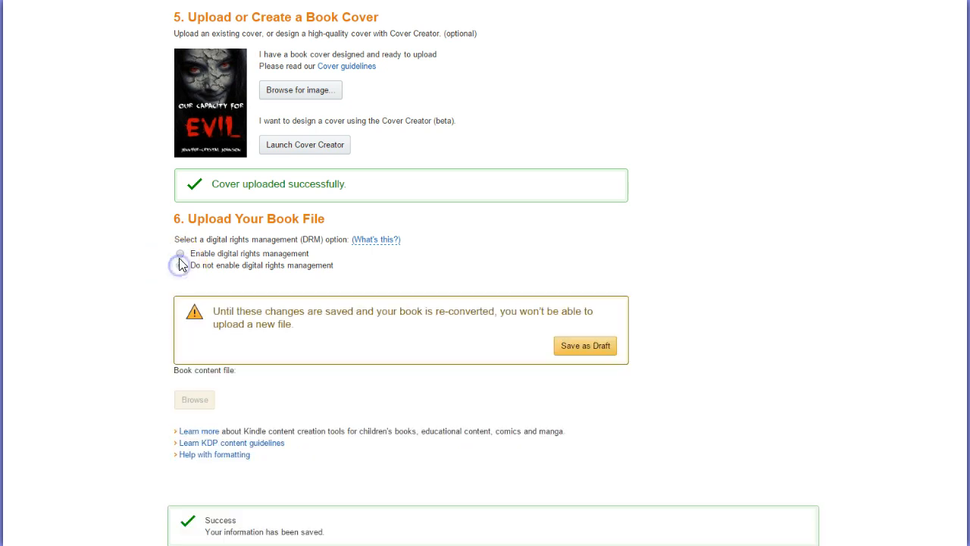
left_click(180, 253)
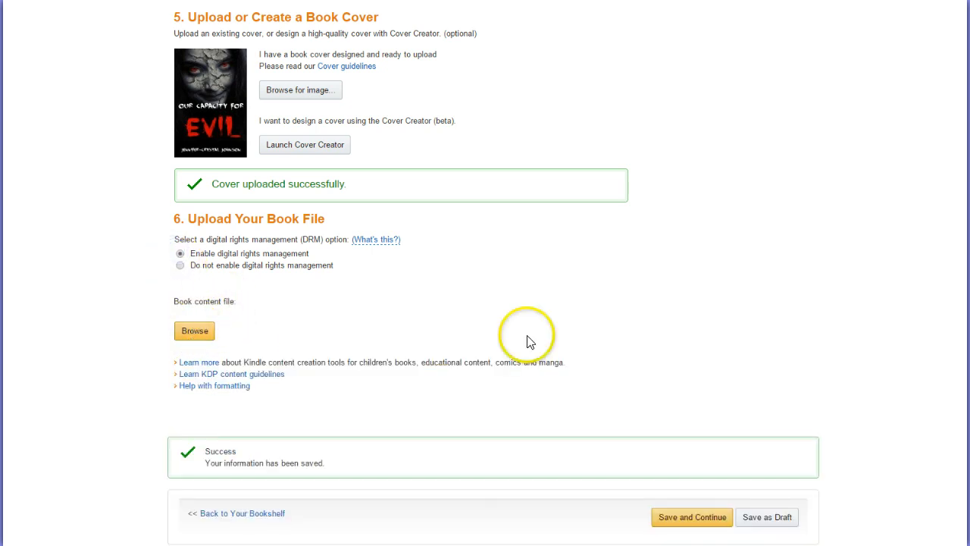
left_click(773, 518)
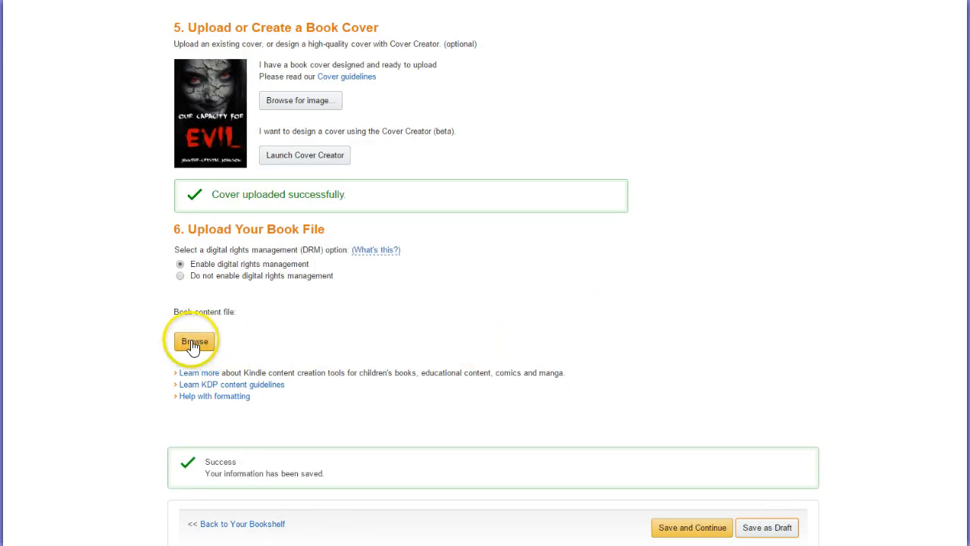
left_click(192, 344)
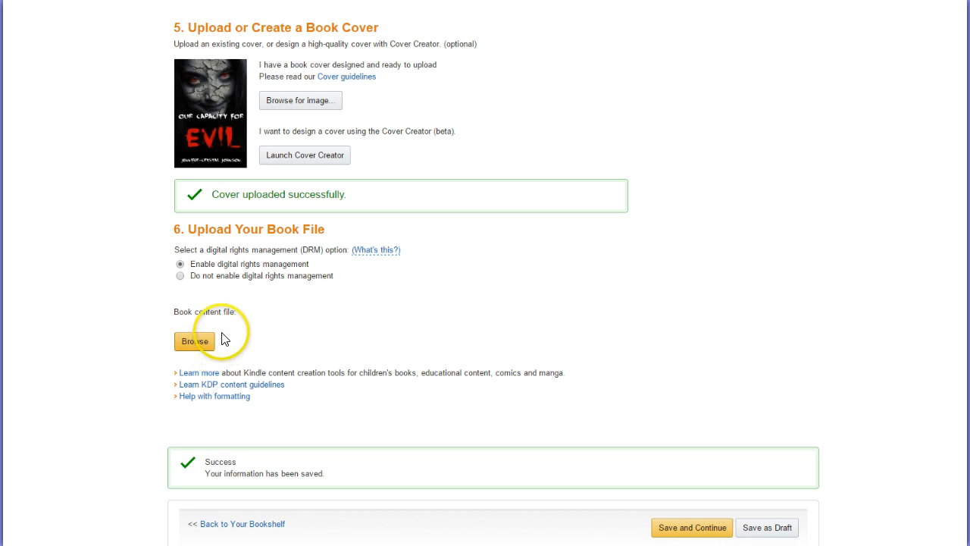
left_click(200, 343)
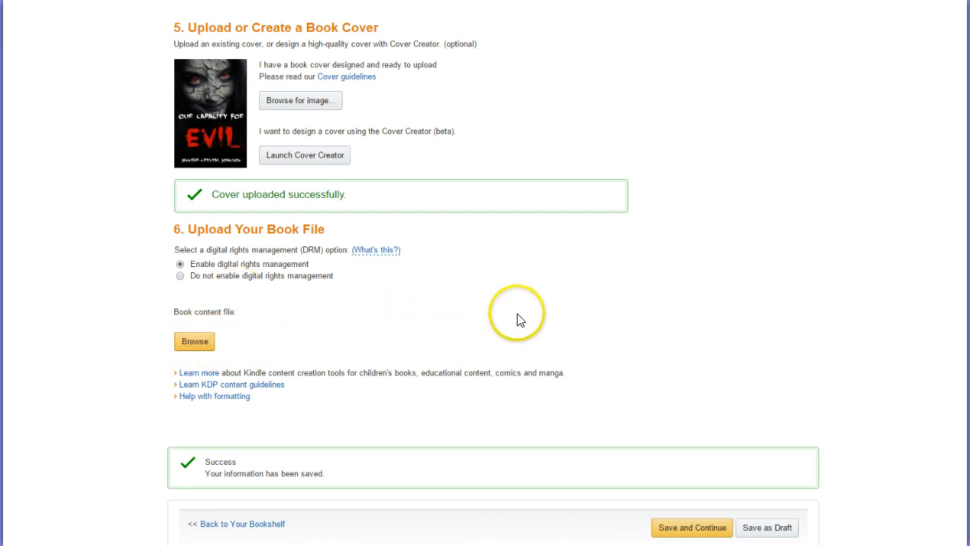
- Reload the book details page and upload the zipped "Our Capacity for Evil" file from the eBook folder as the book content
scroll(576, 320, "down", 2)
scroll(565, 318, "up", 1)
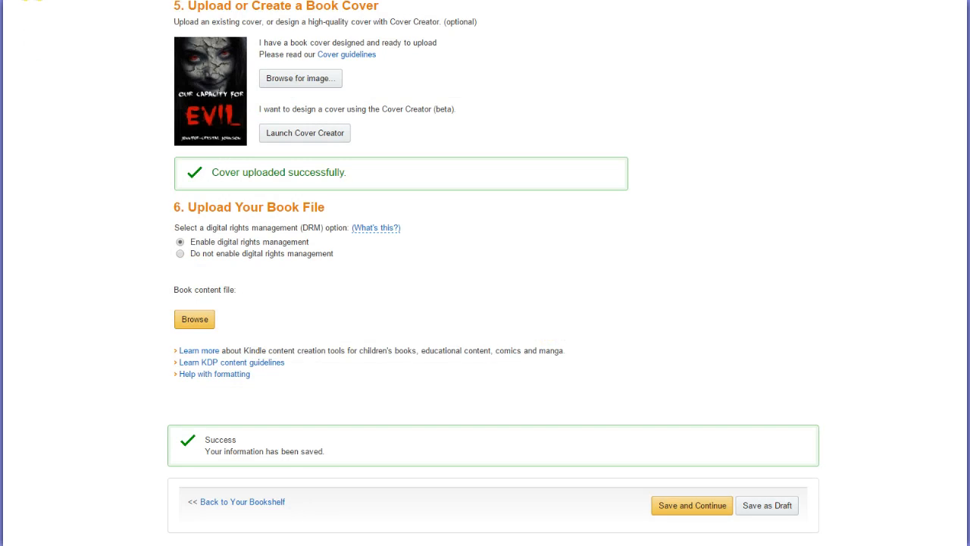
scroll(743, 232, "up", 20)
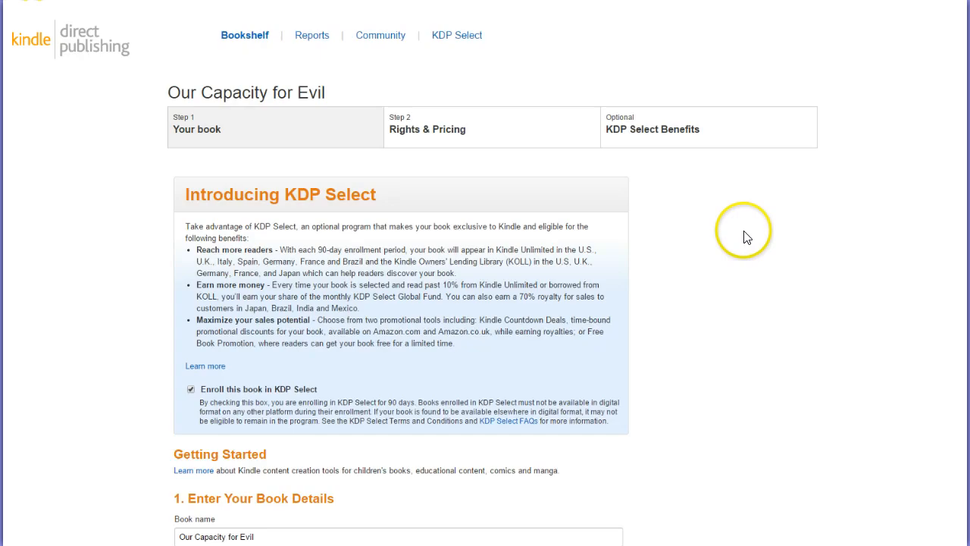
scroll(743, 236, "down", 10)
scroll(517, 305, "down", 6)
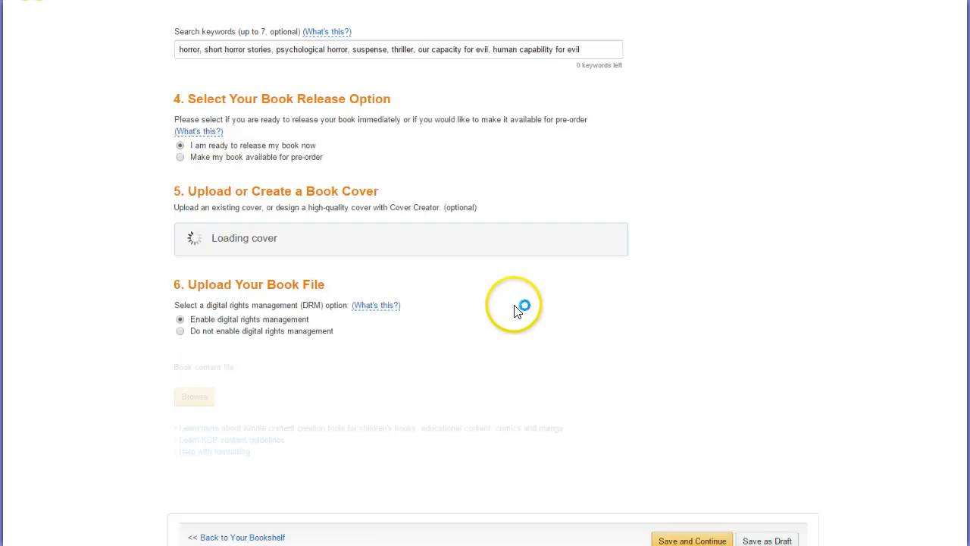
scroll(496, 322, "down", 3)
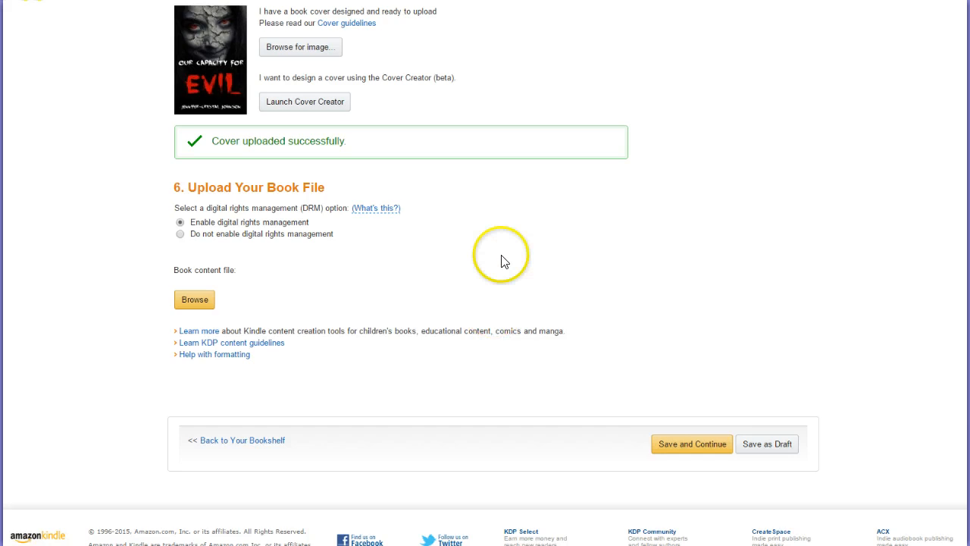
left_click(201, 306)
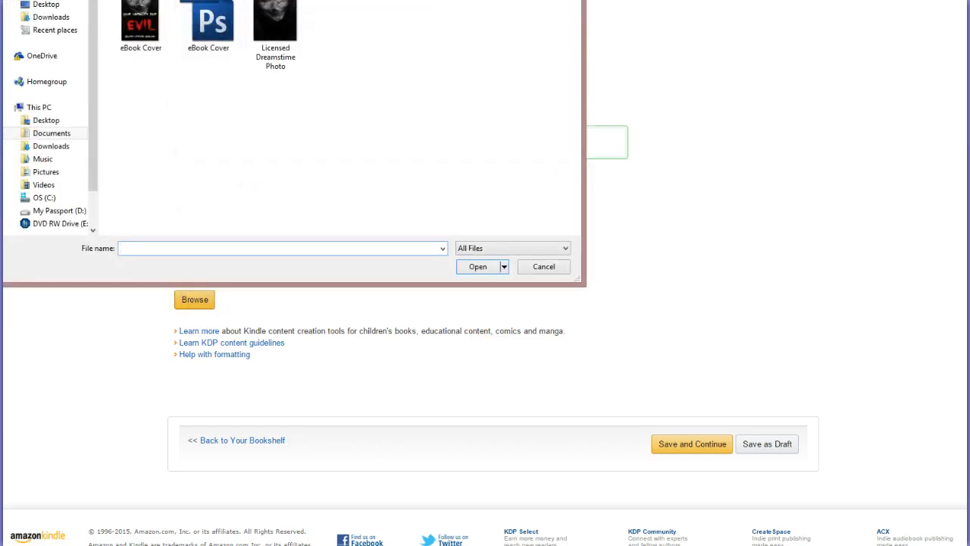
double_click(212, 29)
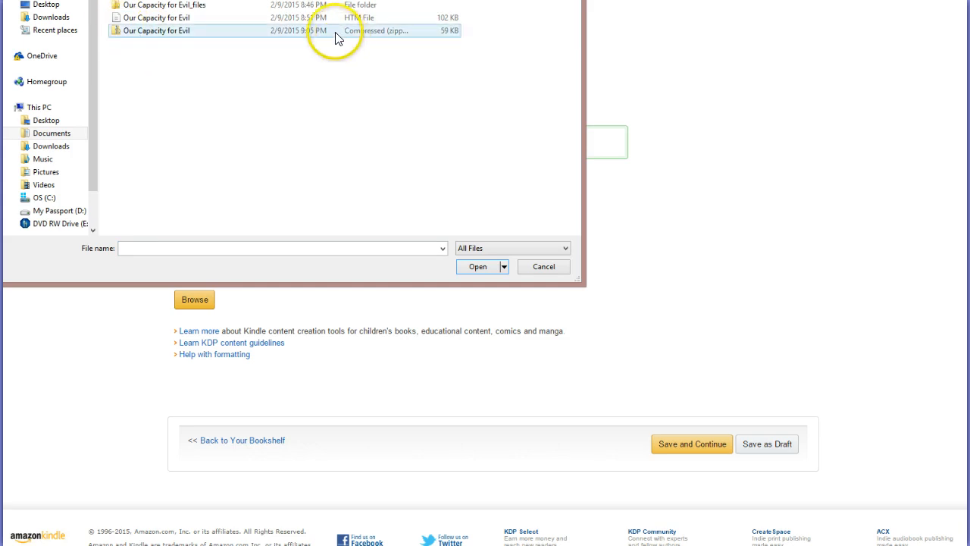
double_click(179, 33)
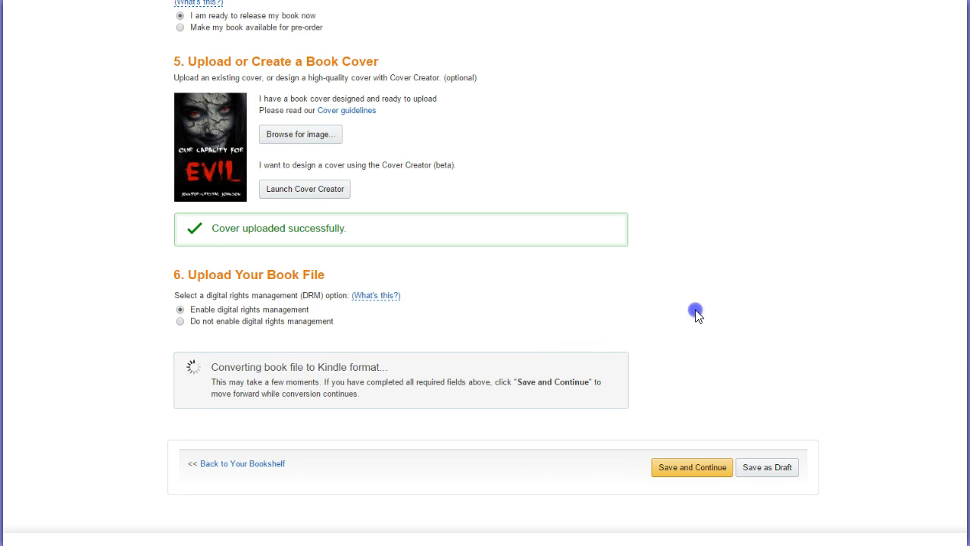
- Examine the book file's conversion and spell check results and the available options for previewing the book
scroll(753, 309, "down", 1)
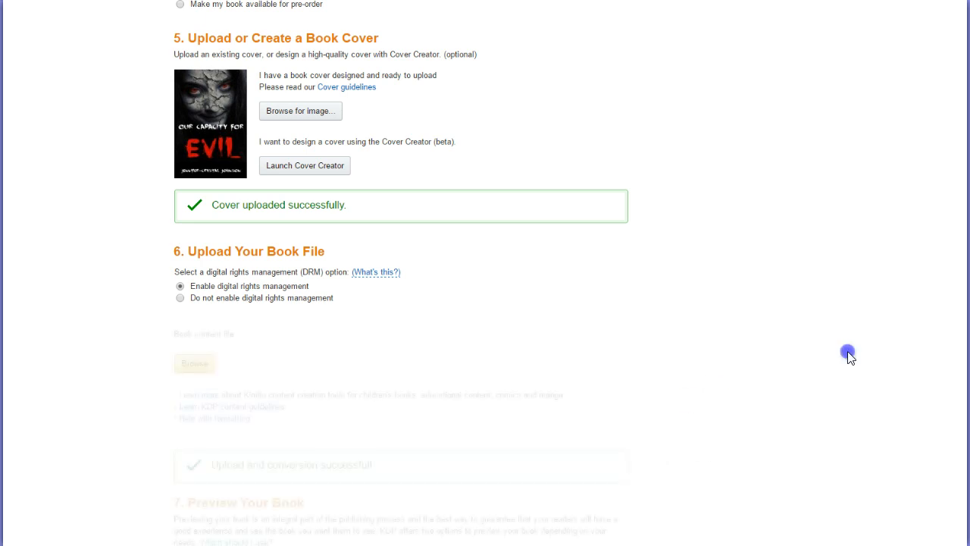
scroll(831, 351, "down", 3)
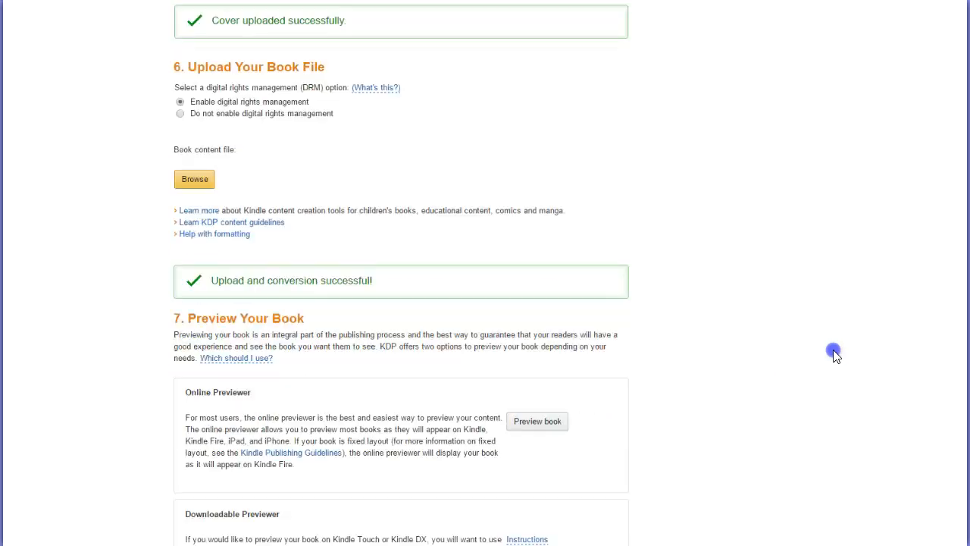
scroll(853, 354, "down", 1)
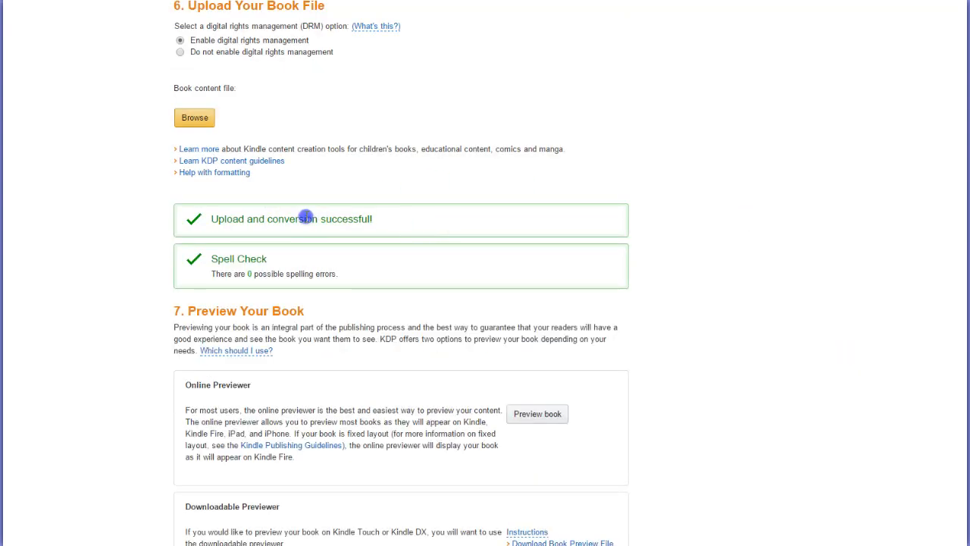
left_click_drag(222, 259, 348, 260)
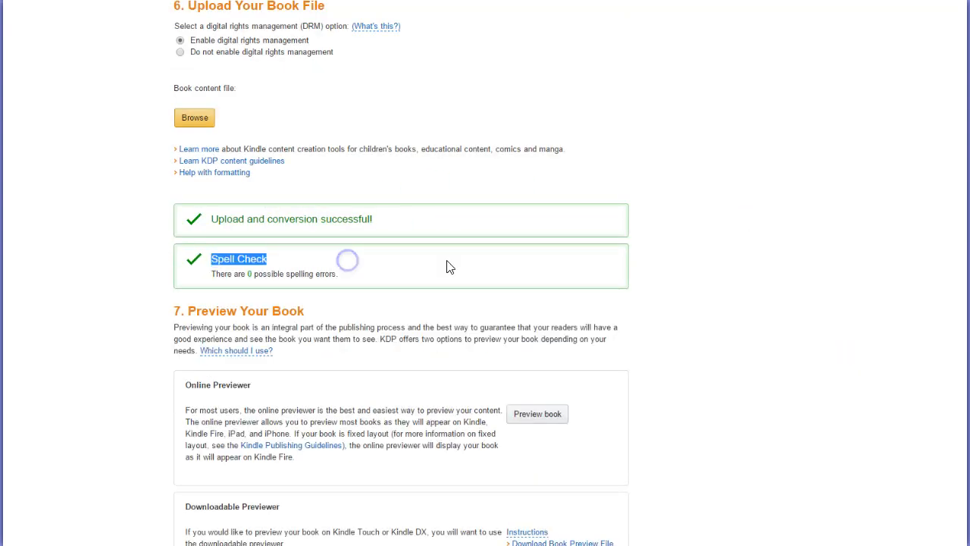
left_click(758, 262)
scroll(739, 348, "down", 2)
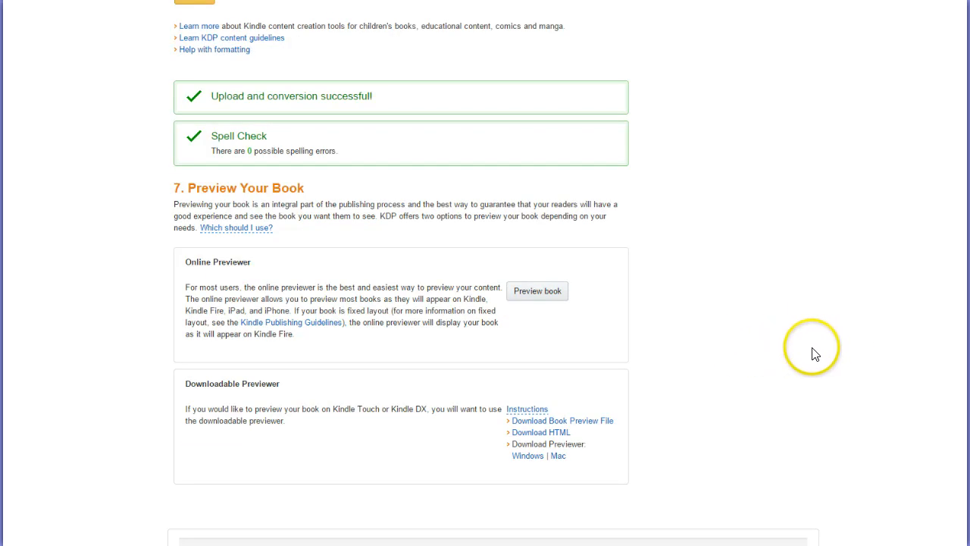
scroll(811, 354, "down", 1)
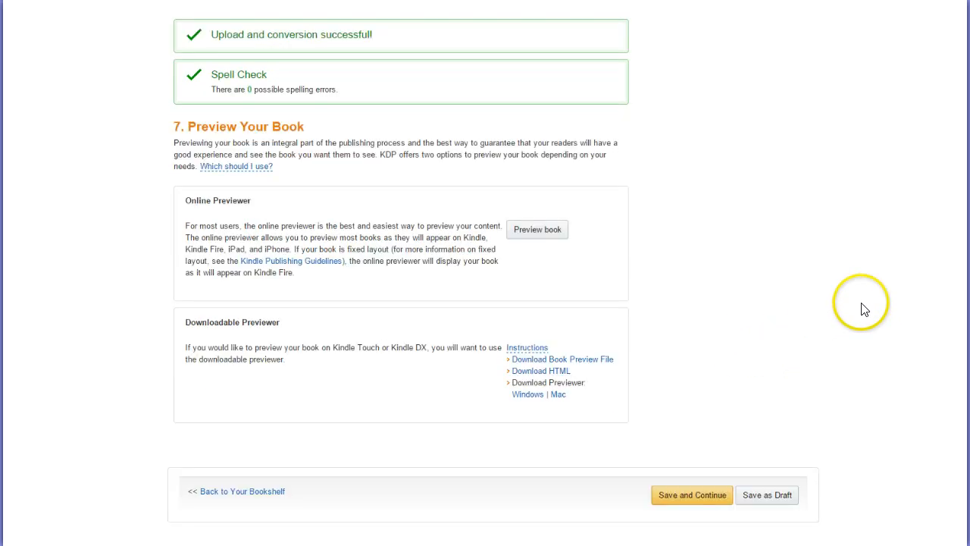
- Download the book preview file and save it as the MOBI file Our+Capacity+for+Evil in the book's eBook folder
left_click(598, 361)
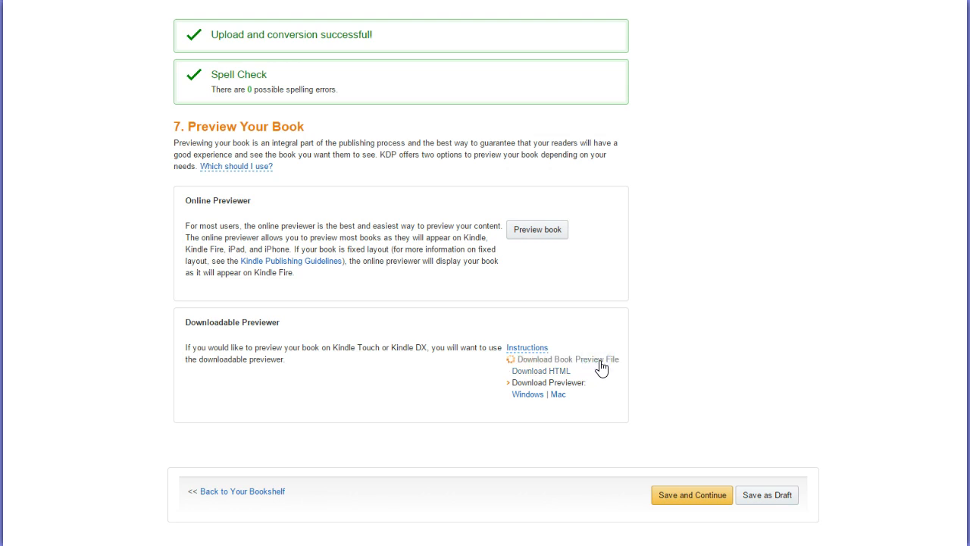
left_click(604, 367)
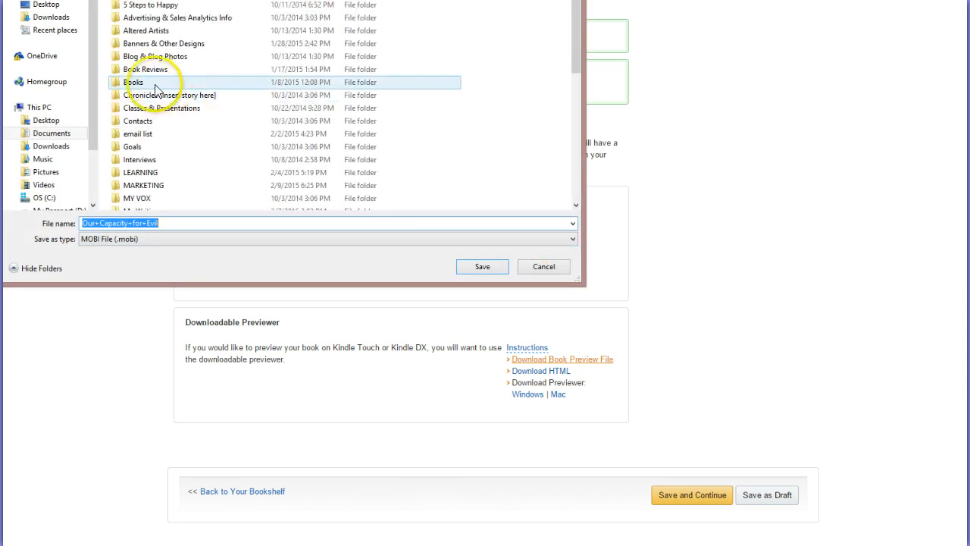
double_click(184, 89)
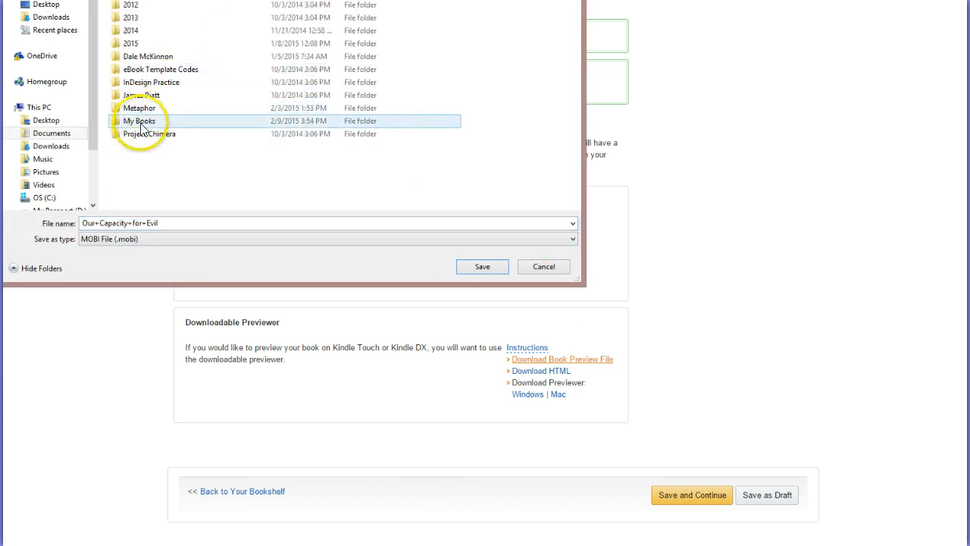
double_click(144, 121)
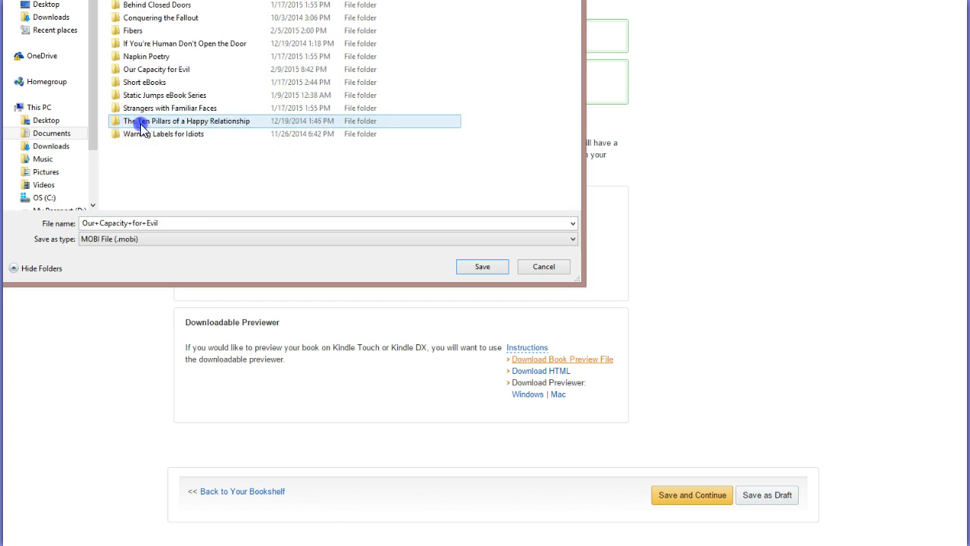
double_click(156, 69)
double_click(197, 31)
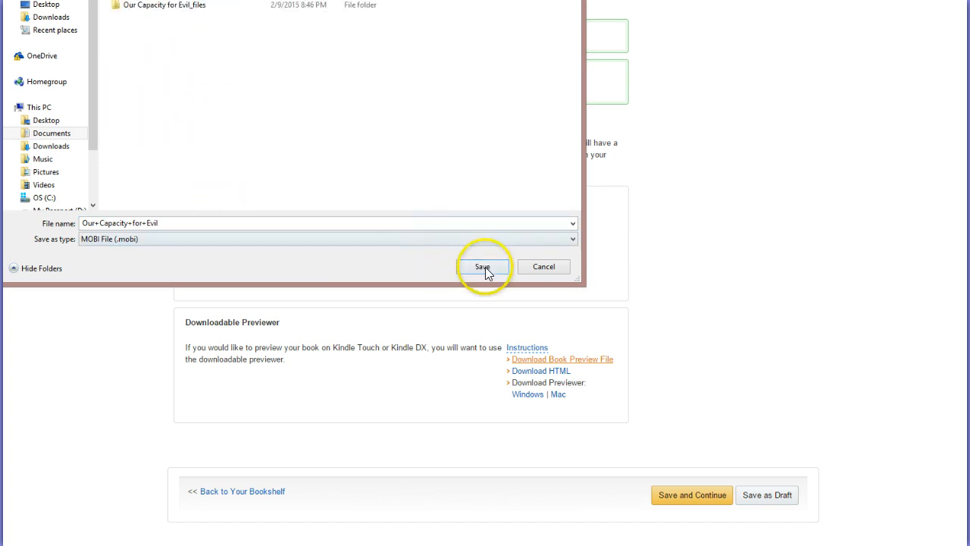
left_click(485, 267)
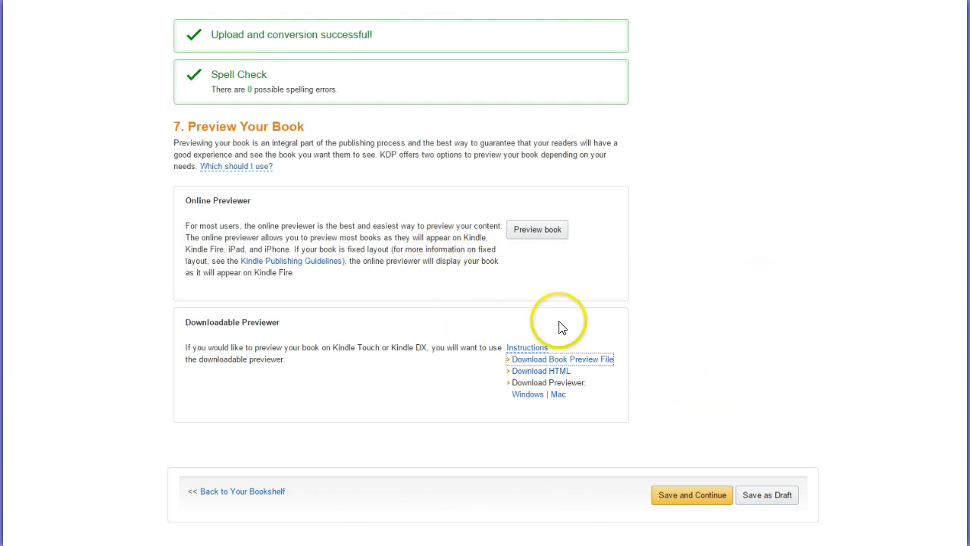
scroll(705, 351, "up", 3)
scroll(704, 351, "down", 4)
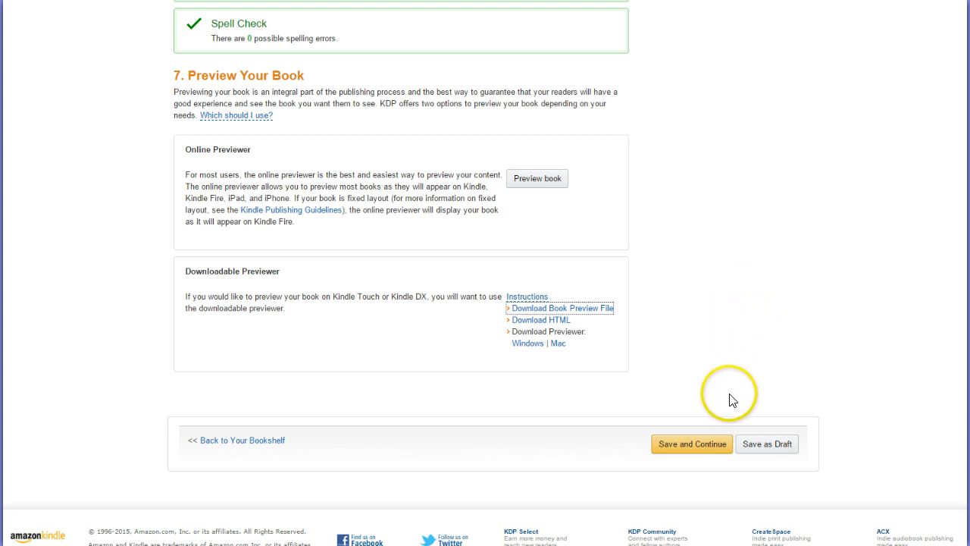
- Save the book details, continue to rights and pricing, and choose worldwide rights after trying the individual territories option
left_click(695, 446)
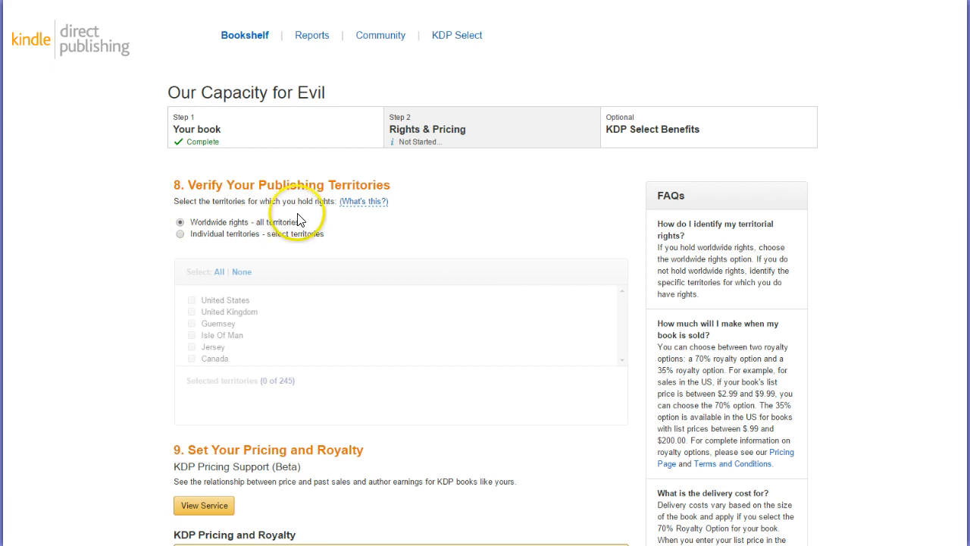
left_click(181, 235)
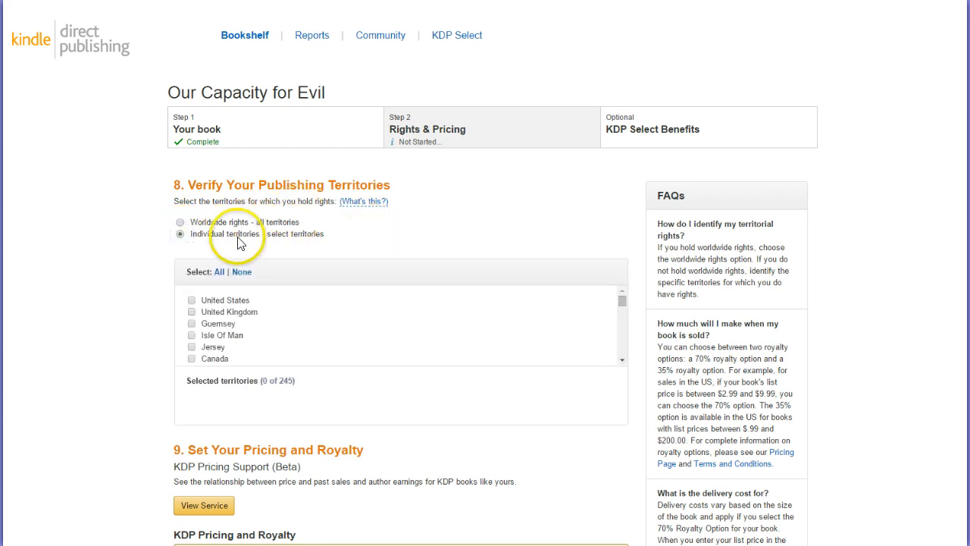
left_click(180, 222)
- Choose the 70% royalty option and set the Amazon.com list price to 2.99 USD
scroll(114, 279, "down", 4)
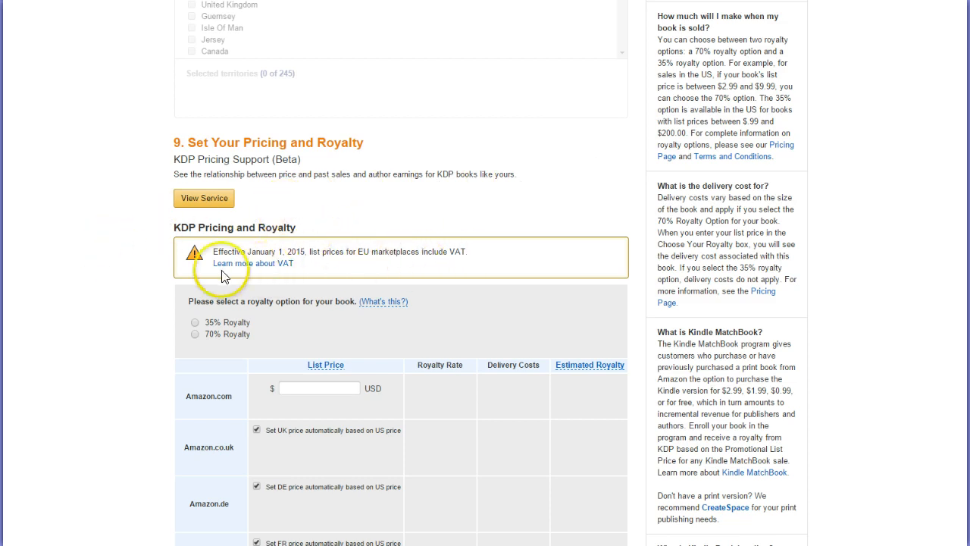
scroll(132, 286, "down", 3)
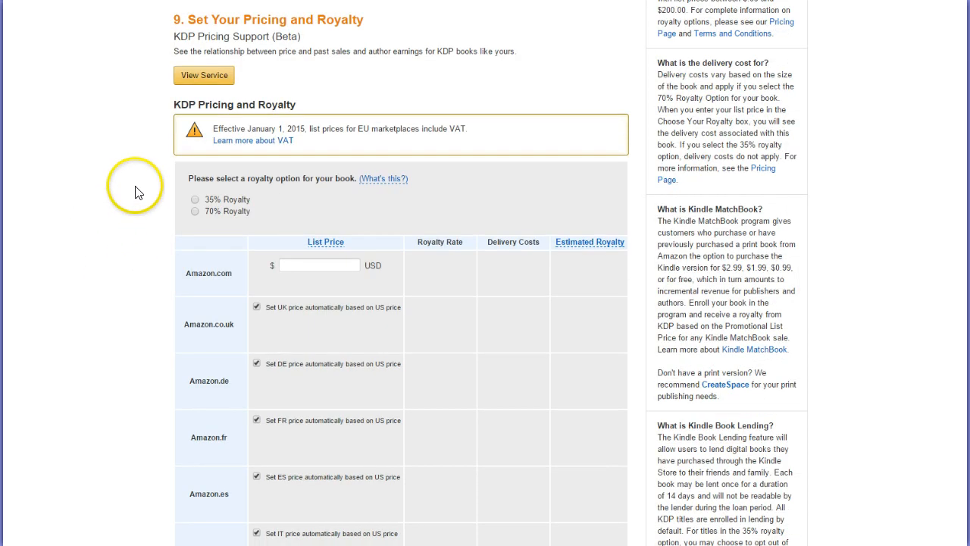
left_click(195, 210)
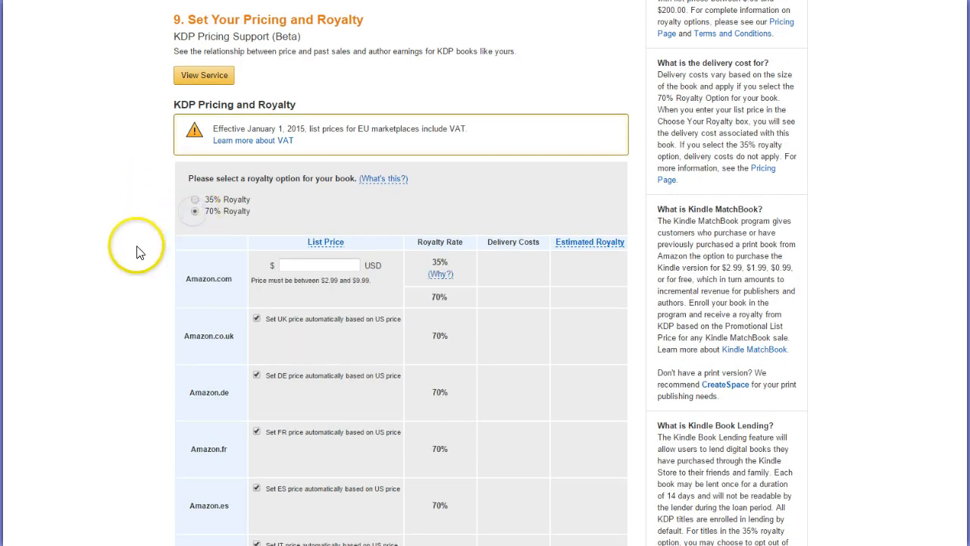
left_click(331, 267)
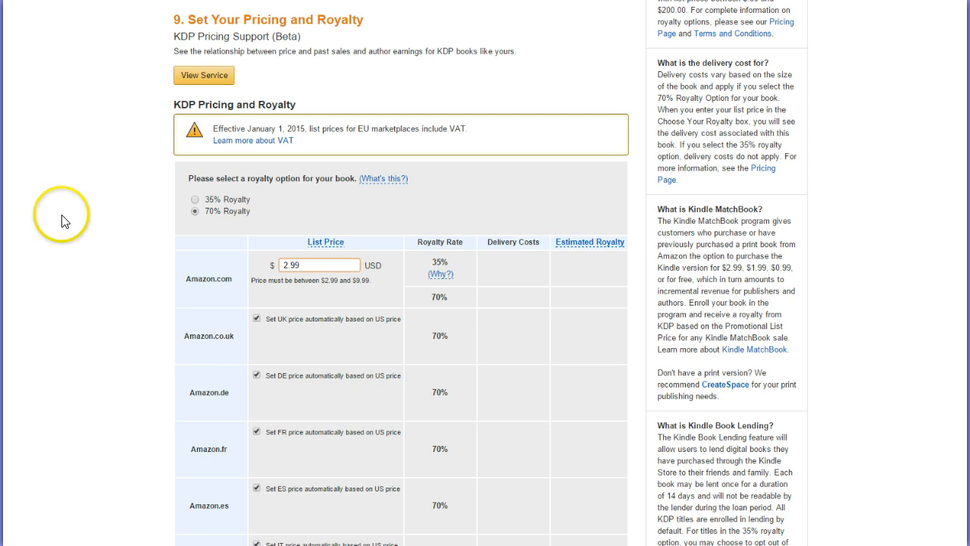
left_click(205, 210)
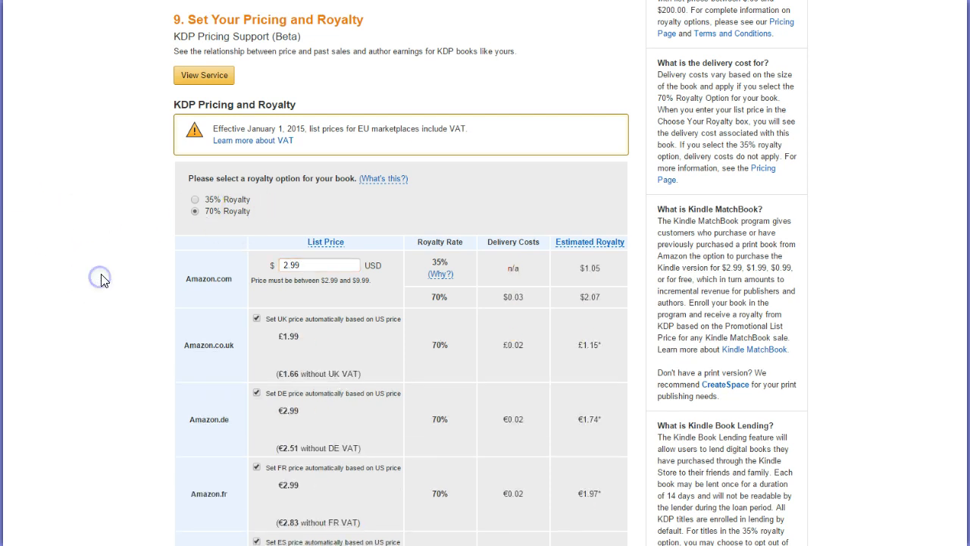
- Confirm holding all necessary rights and compliance with the KDP terms, publish the book, and return to the bookshelf
scroll(98, 288, "down", 9)
scroll(97, 294, "down", 4)
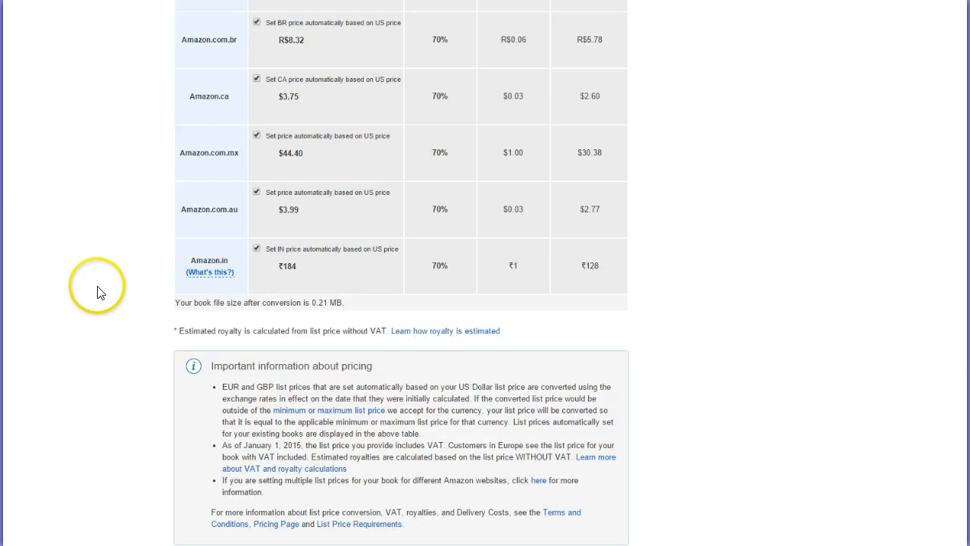
scroll(97, 294, "down", 2)
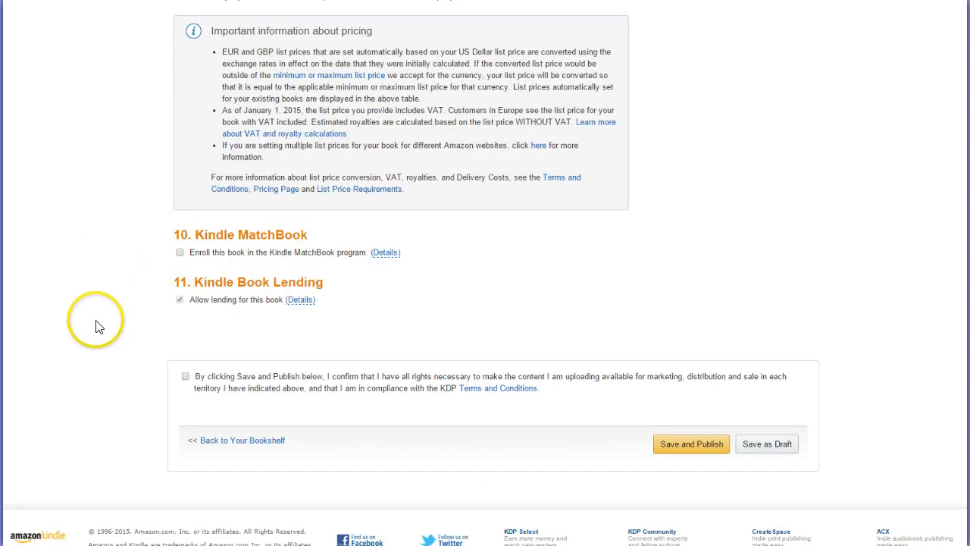
left_click(185, 377)
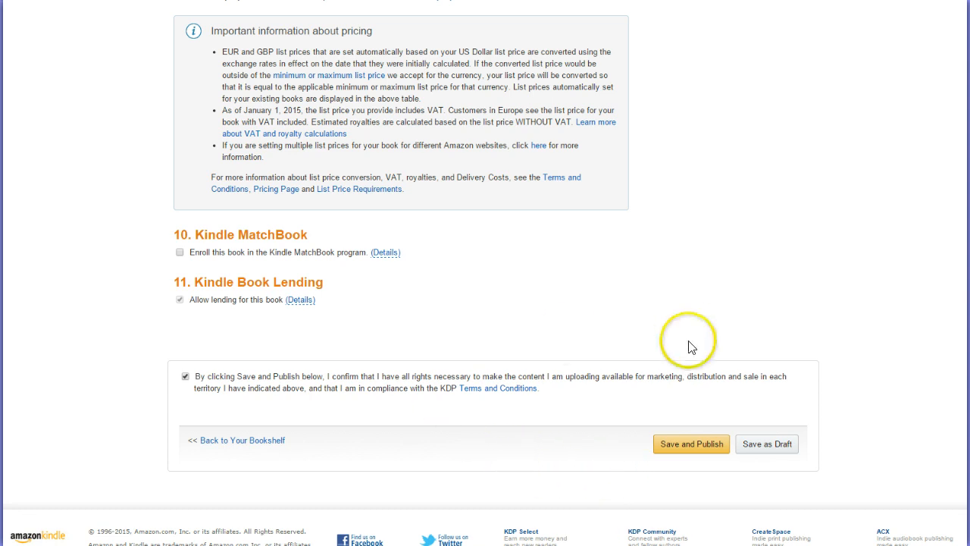
left_click(687, 450)
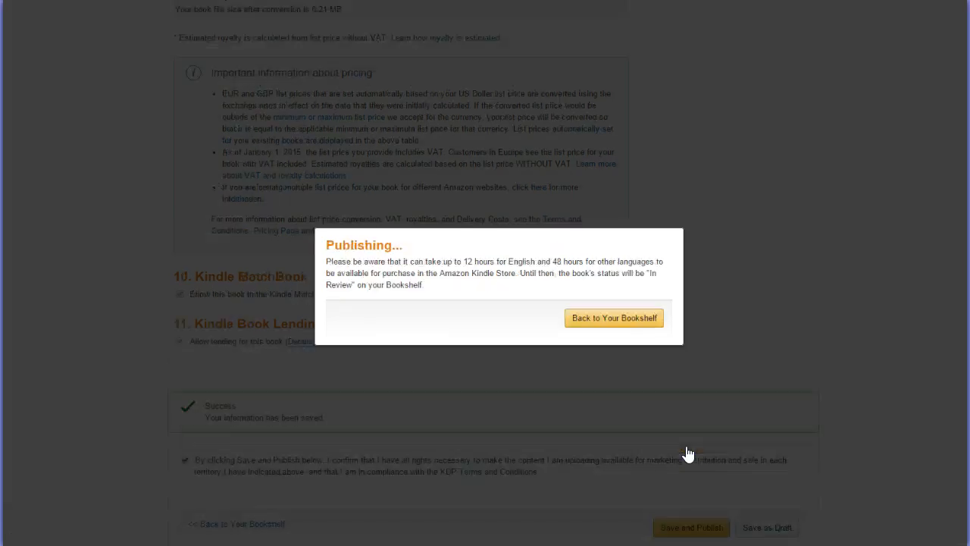
left_click(620, 322)
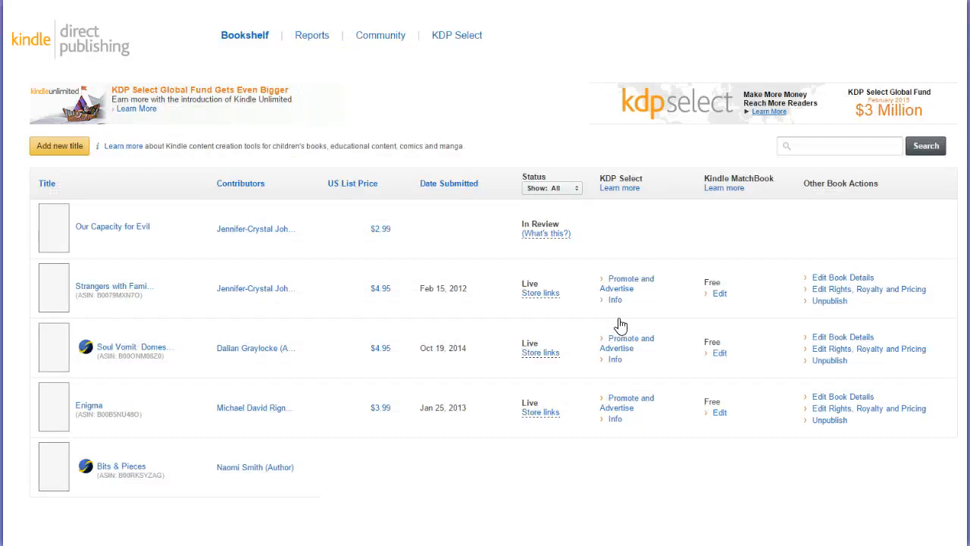